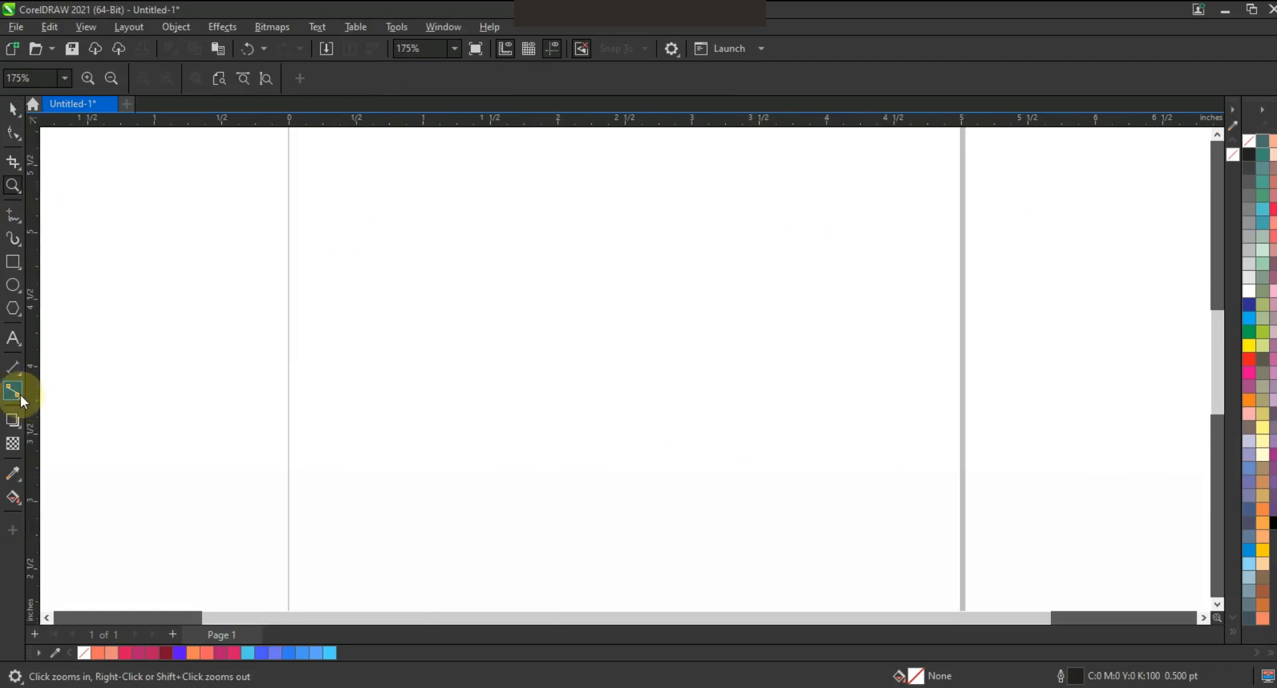
- Draw a square about 1.24 inches wide with a 2.0 pt outline on the page
click(13, 262)
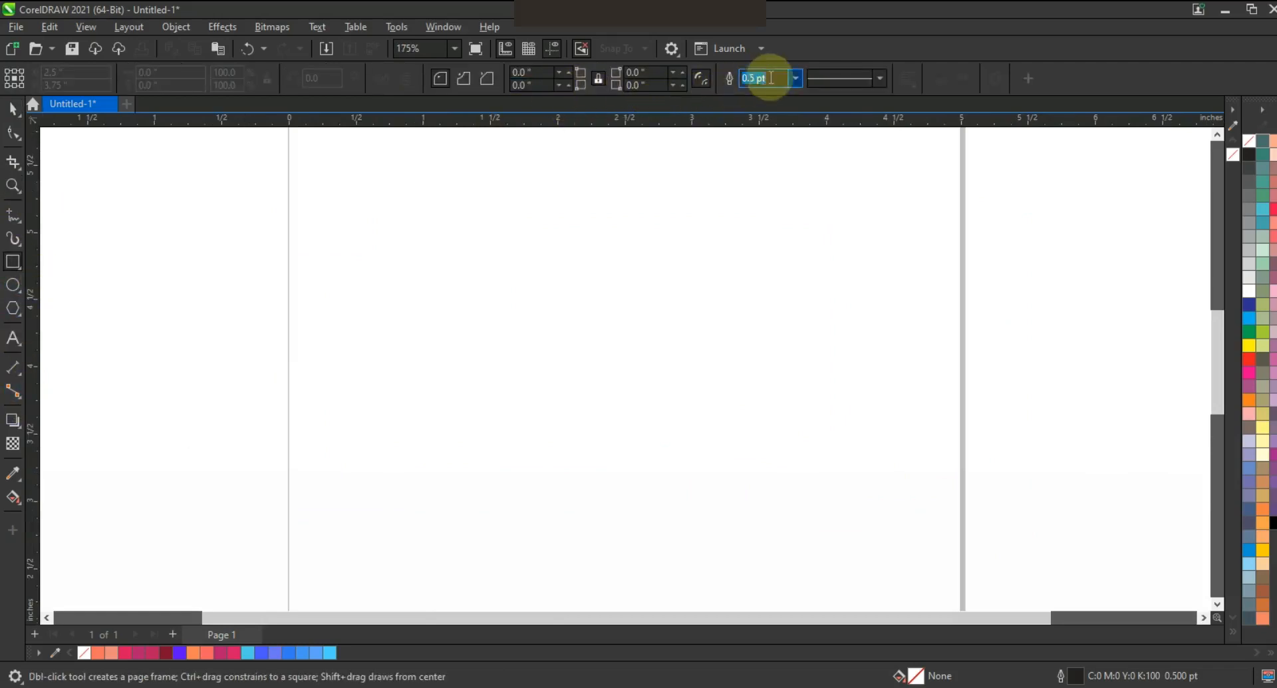
click(795, 77)
click(785, 162)
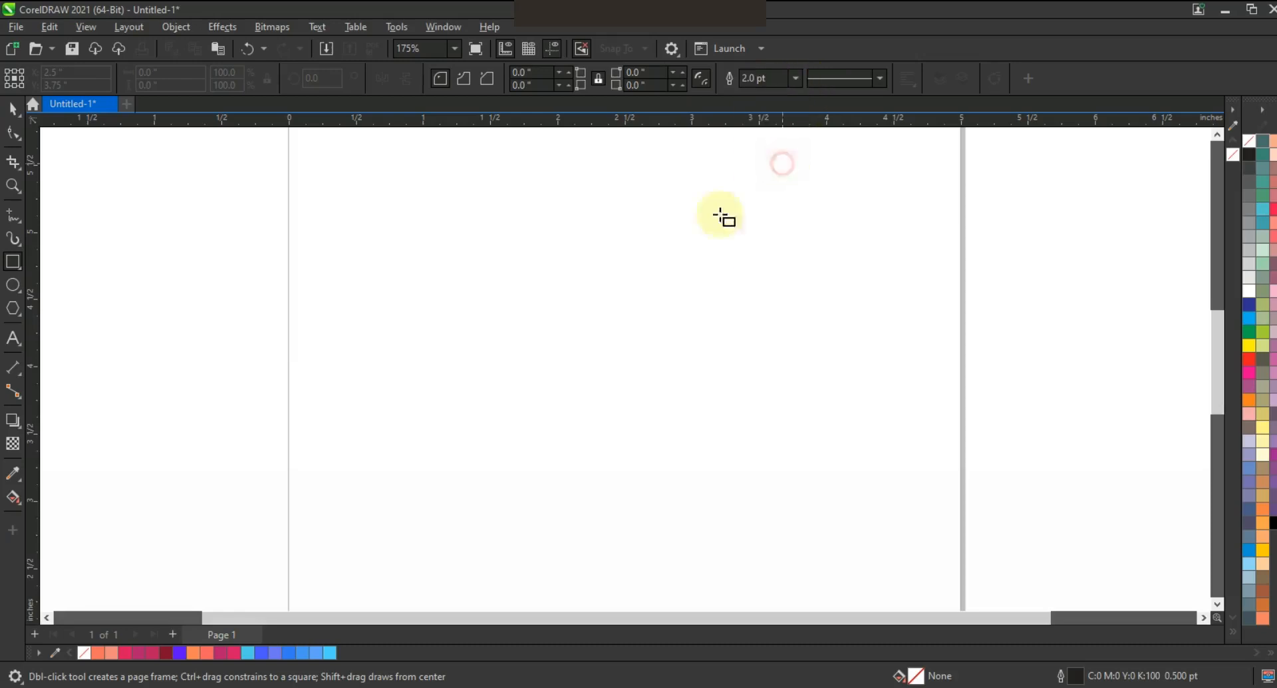
drag(415, 256, 486, 423)
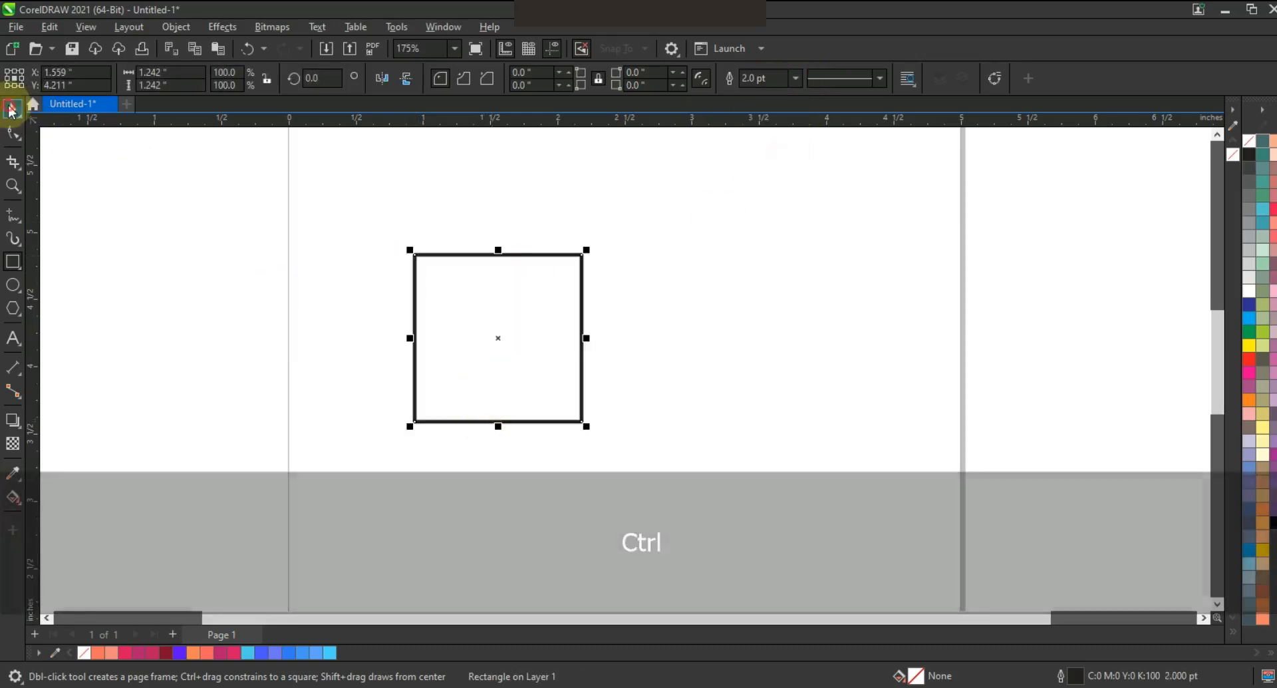
- Rotate the square 45 degrees into a diamond
click(12, 109)
click(527, 381)
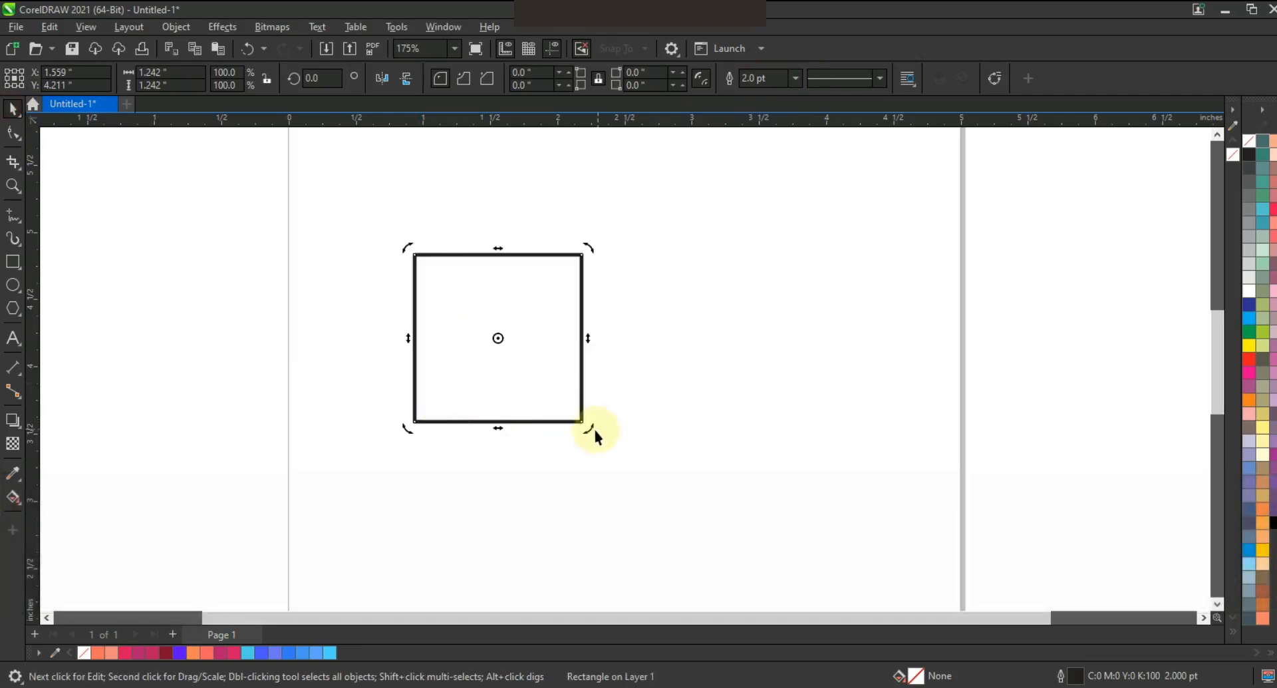
drag(592, 430, 585, 340)
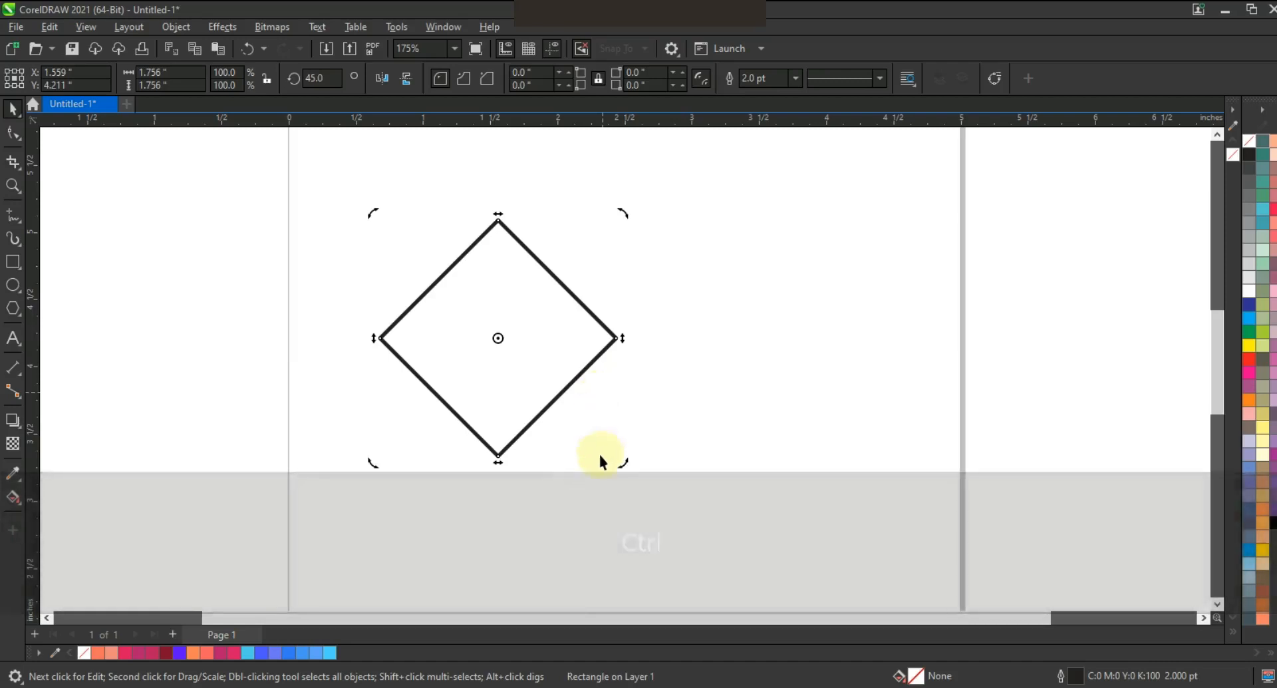
- Squash the diamond about its centre into a flat rhombus about 1.27 inches wide and 0.67 inches high
click(509, 412)
click(500, 459)
drag(500, 459, 479, 385)
drag(621, 339, 595, 340)
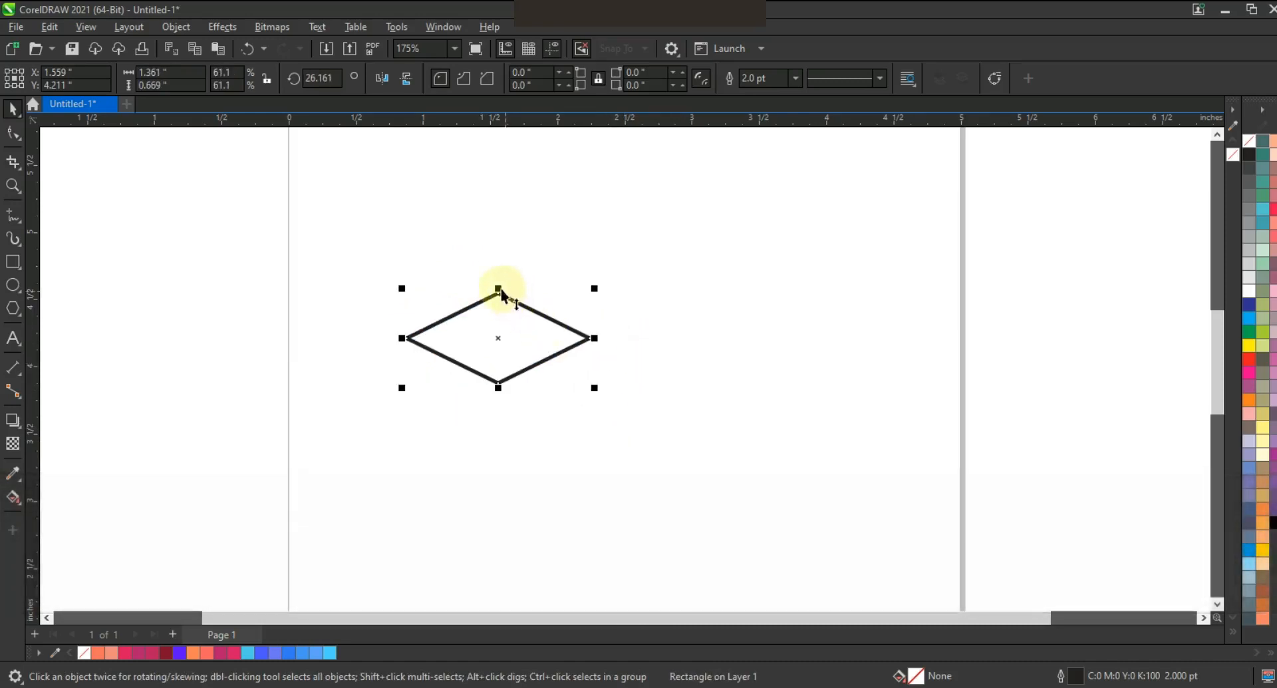
shift+click(590, 342)
drag(588, 342, 589, 342)
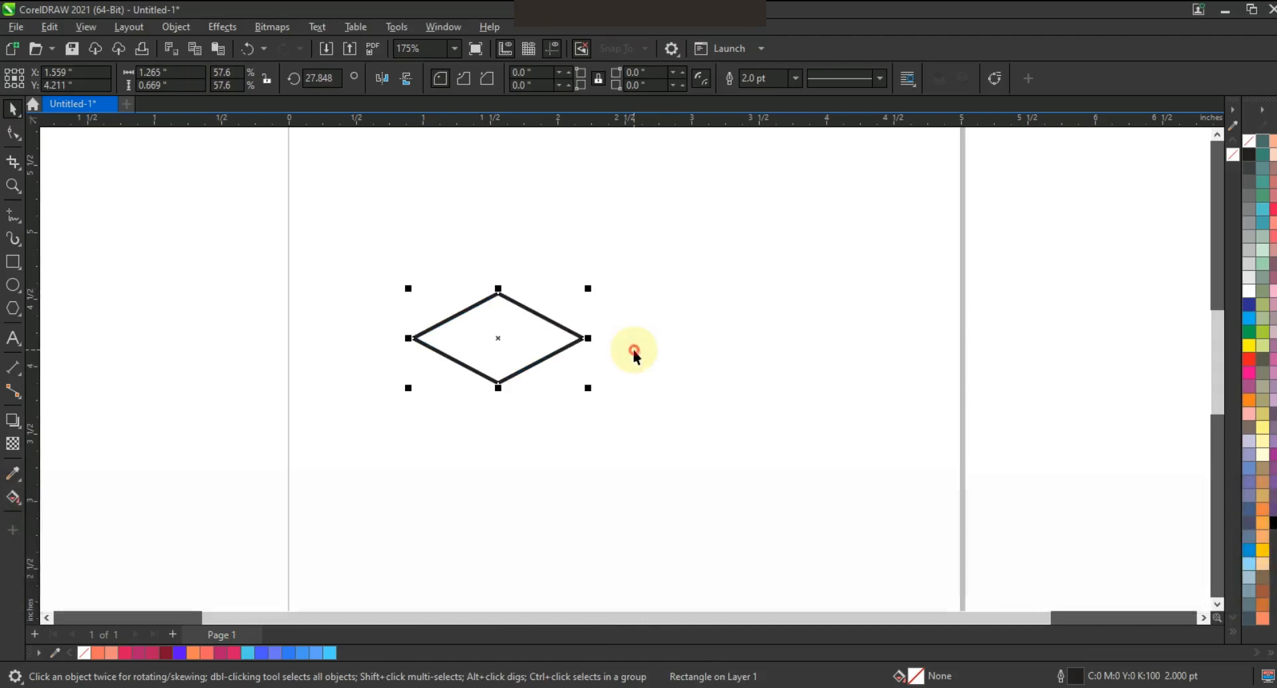
- Extrude the rhombus straight downward with a depth of 58
key(F3)
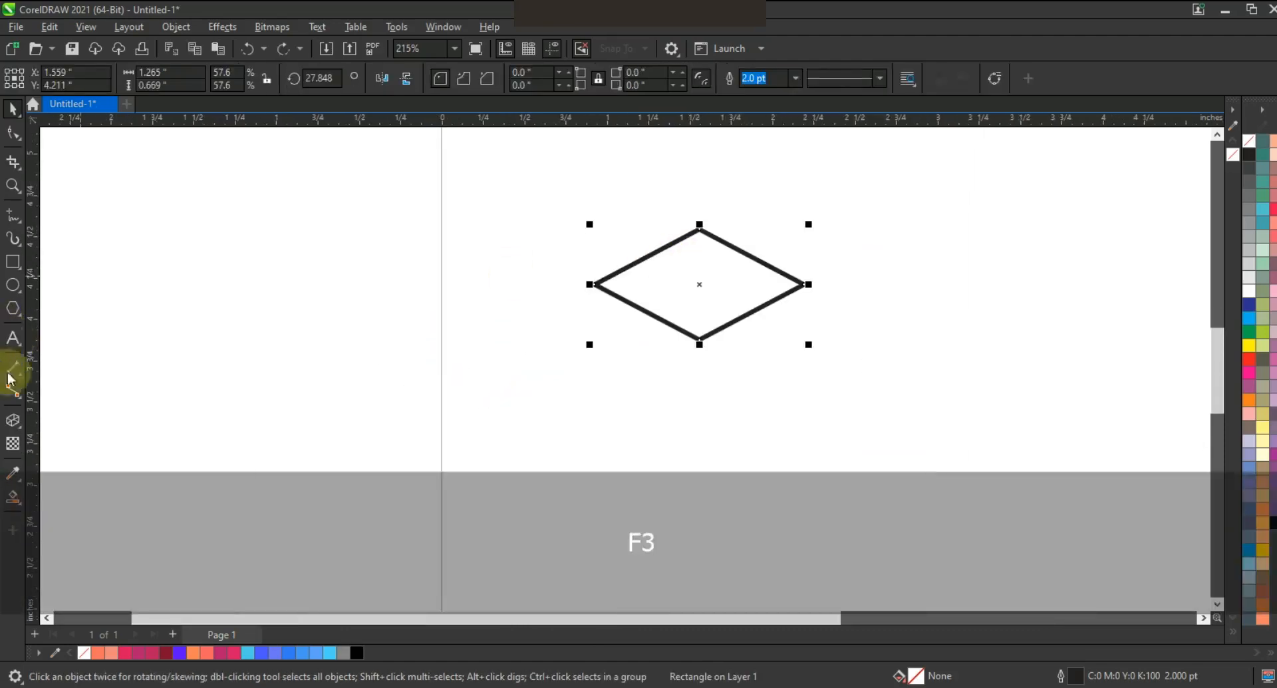
click(12, 420)
drag(699, 286, 700, 475)
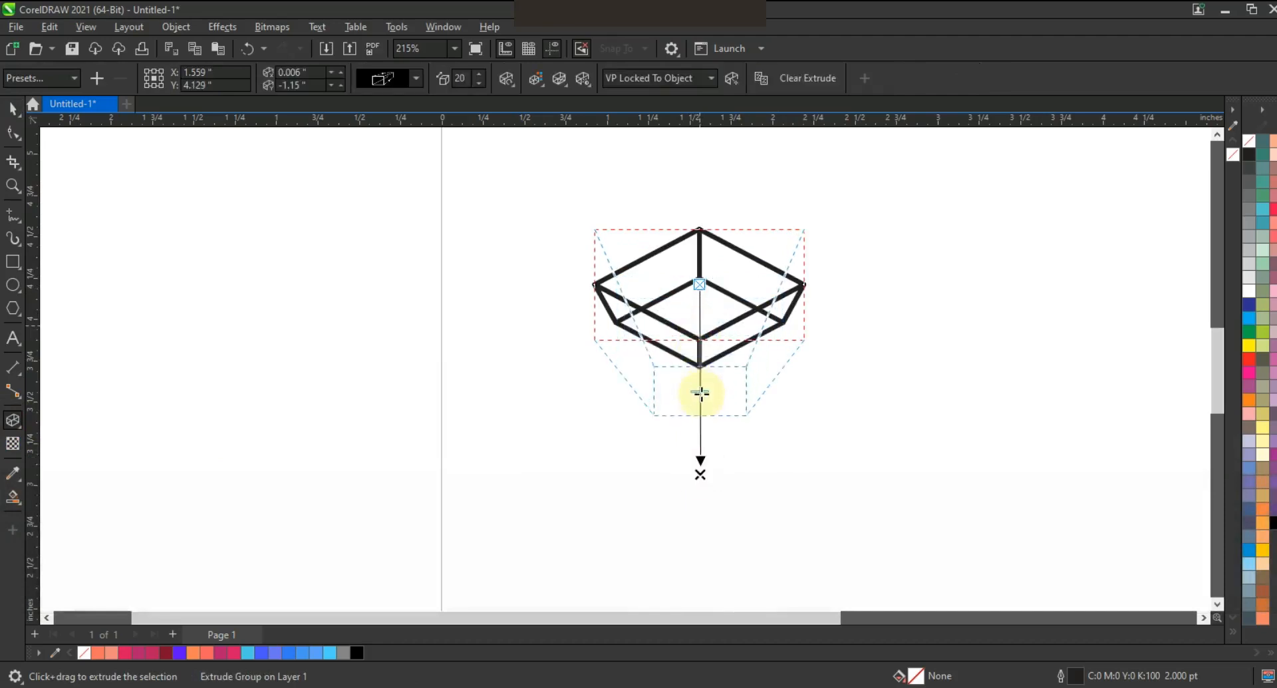
drag(700, 395, 698, 393)
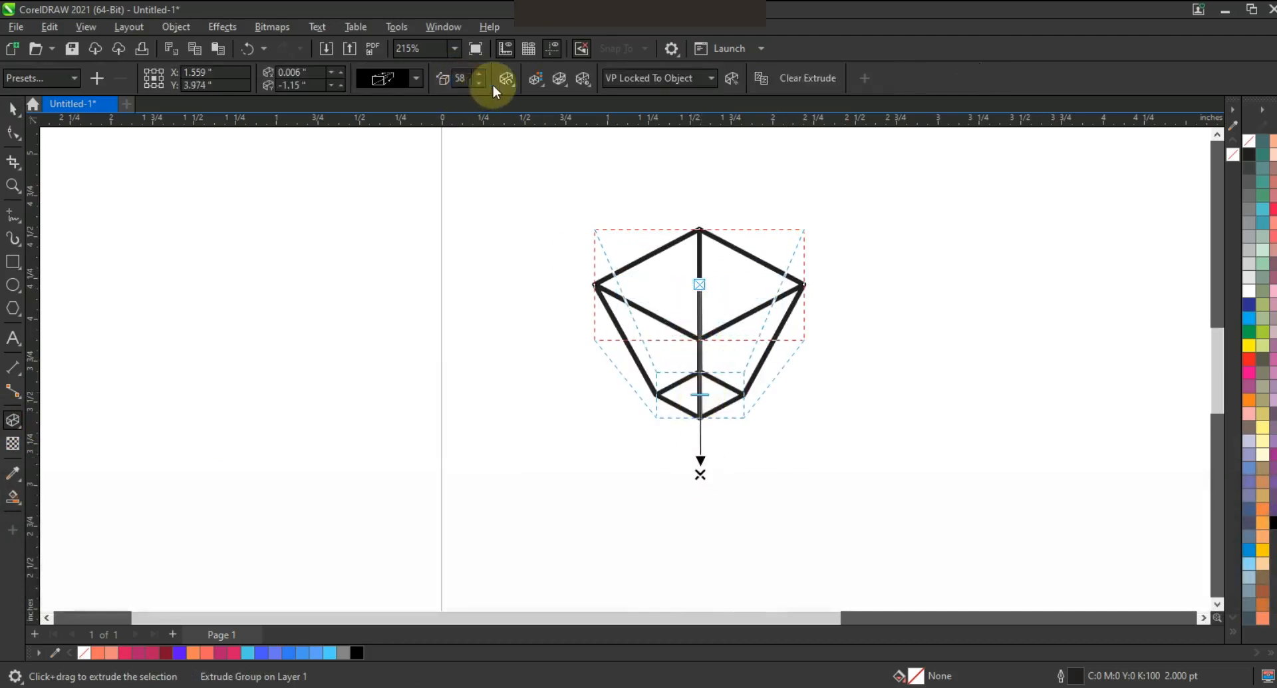
- Change the extrusion to a parallel type and shorten it to about 1.02 inches straight down
click(414, 82)
click(415, 228)
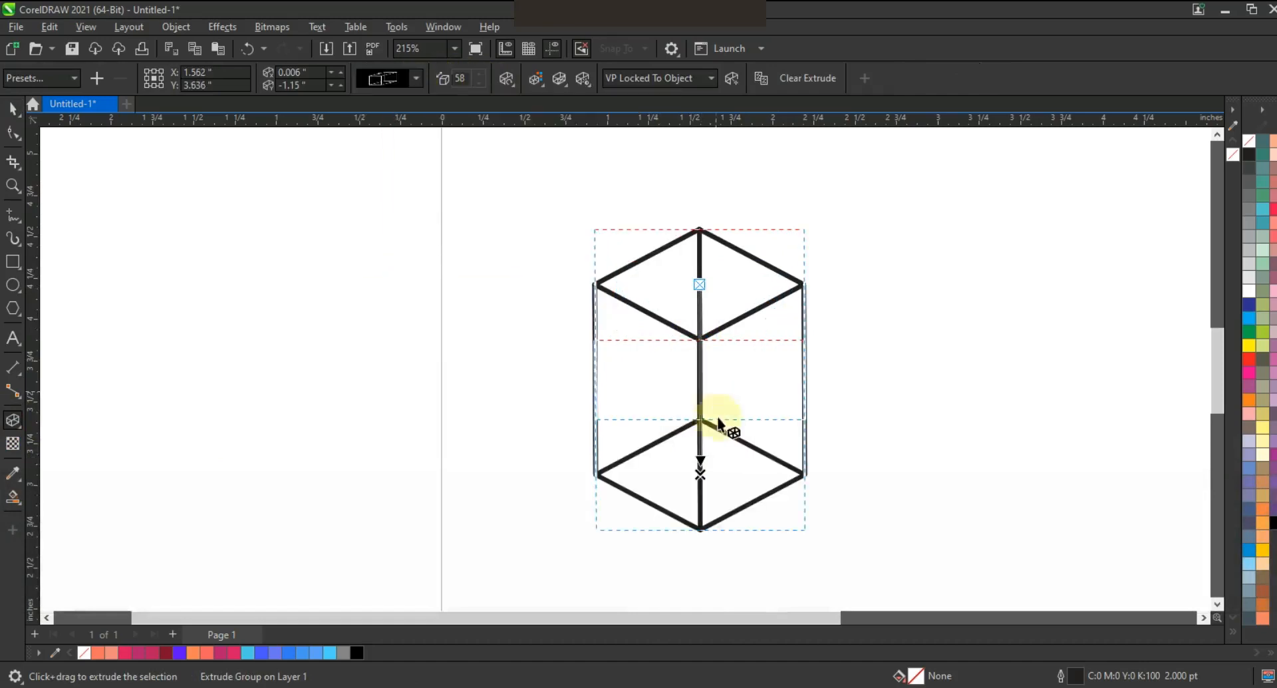
drag(703, 471, 700, 453)
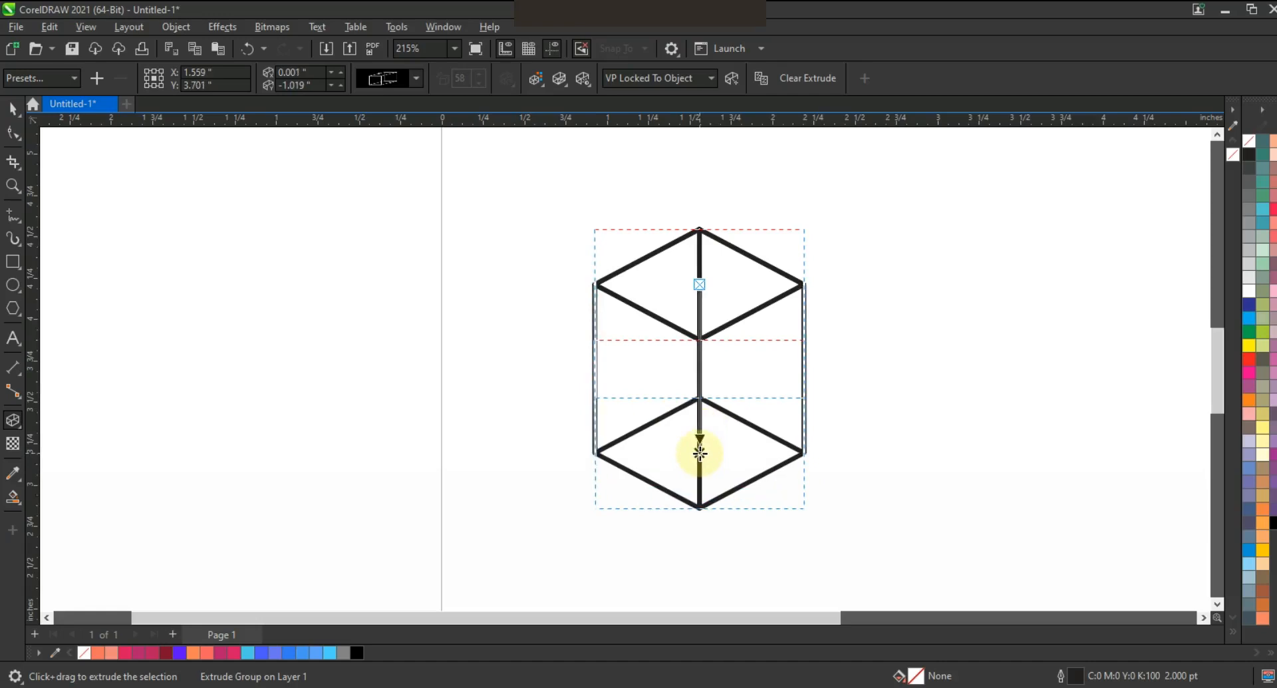
- Break the extrude group apart into a separate rhombus and side faces
click(12, 108)
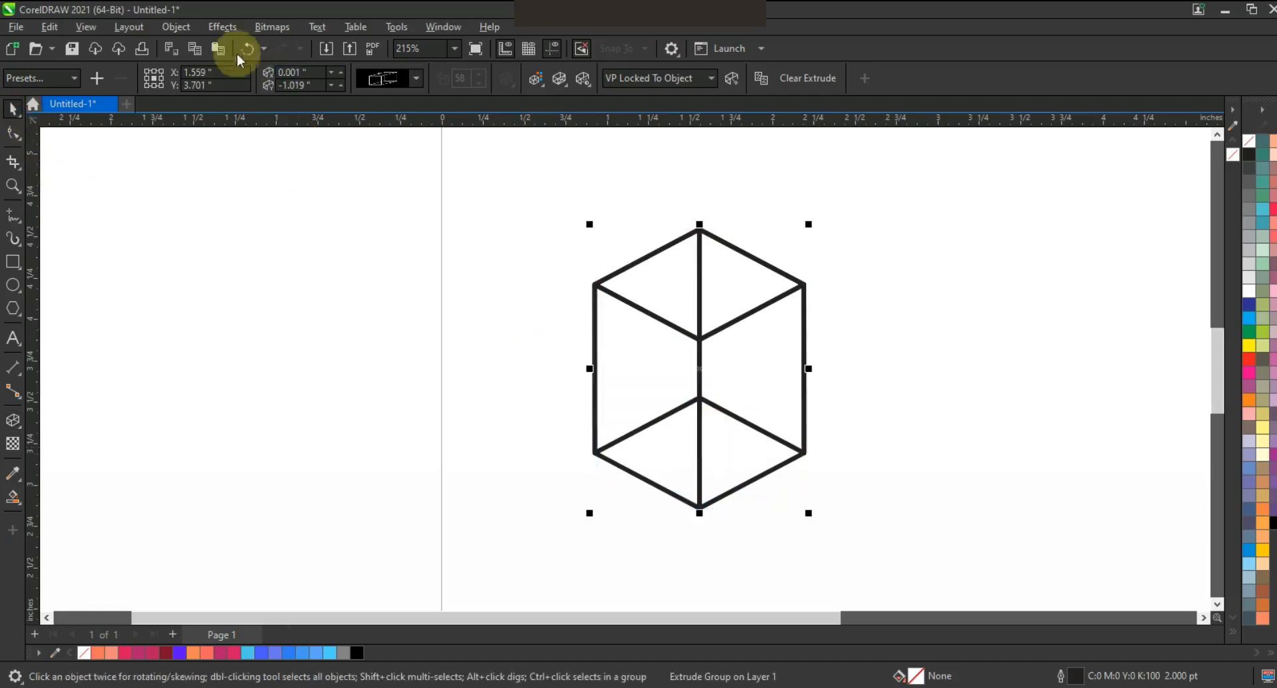
click(167, 27)
click(243, 397)
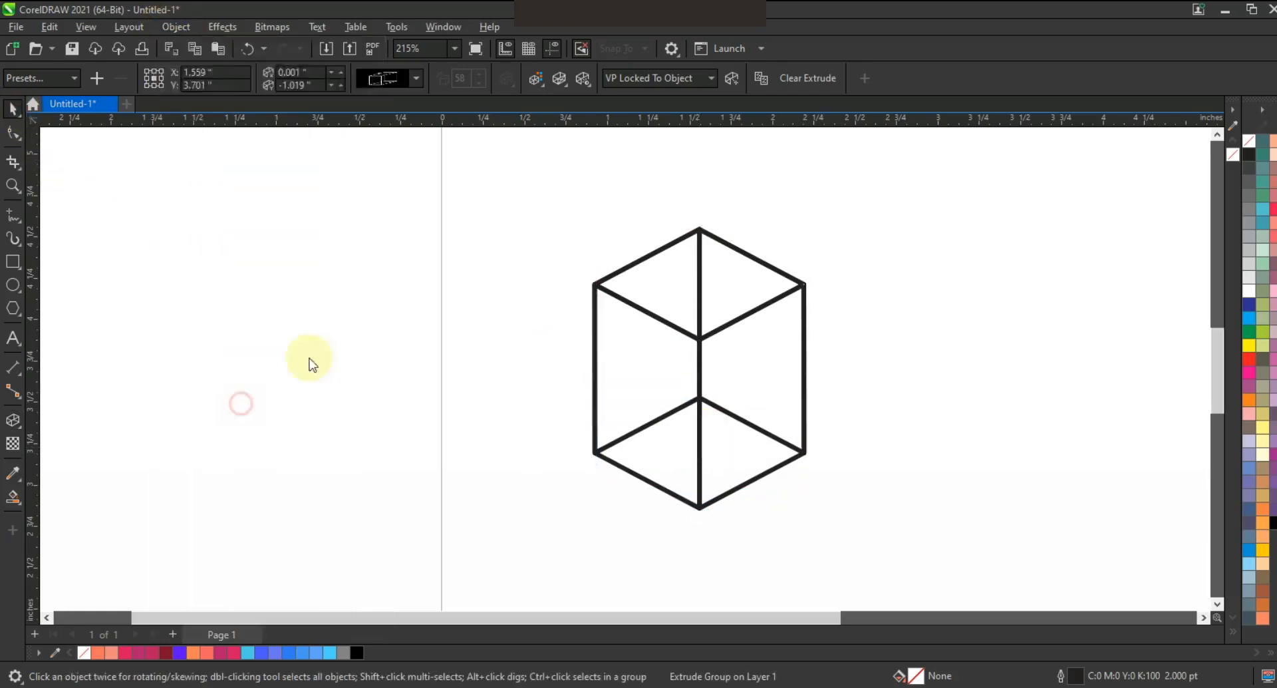
- Fill the box's top face medium grey, its left face light grey and its right face dark grey
click(745, 267)
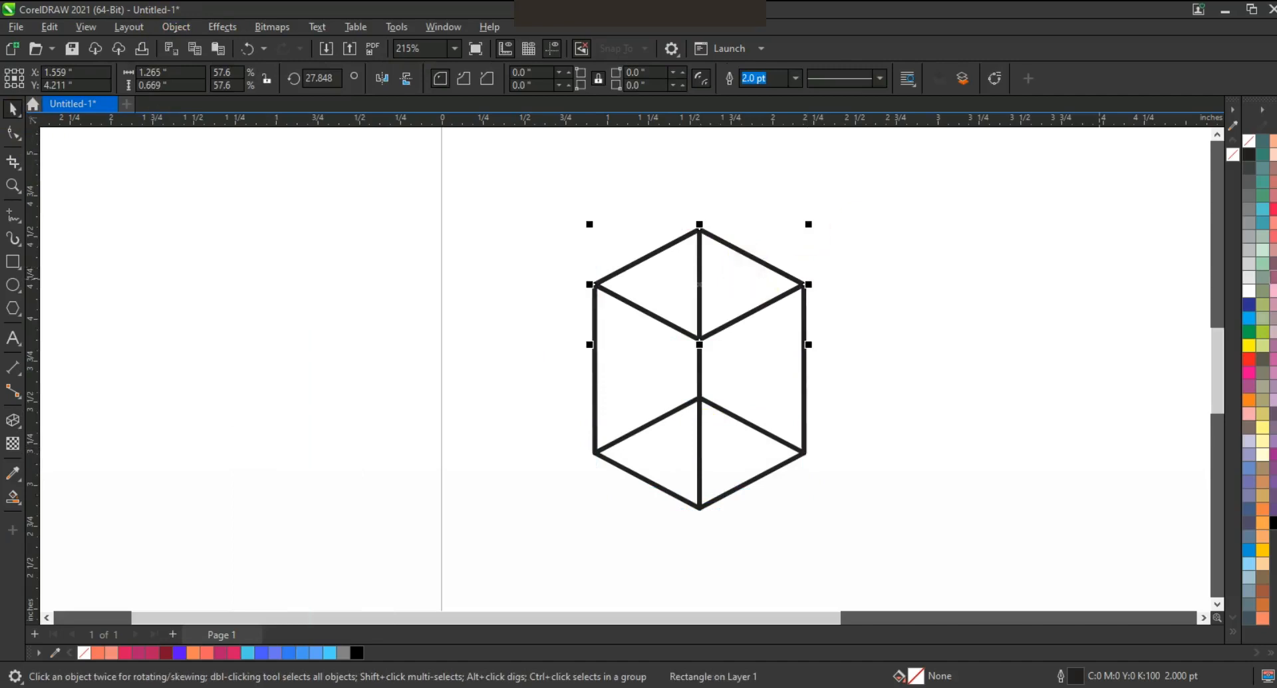
click(1249, 238)
click(775, 385)
click(805, 389)
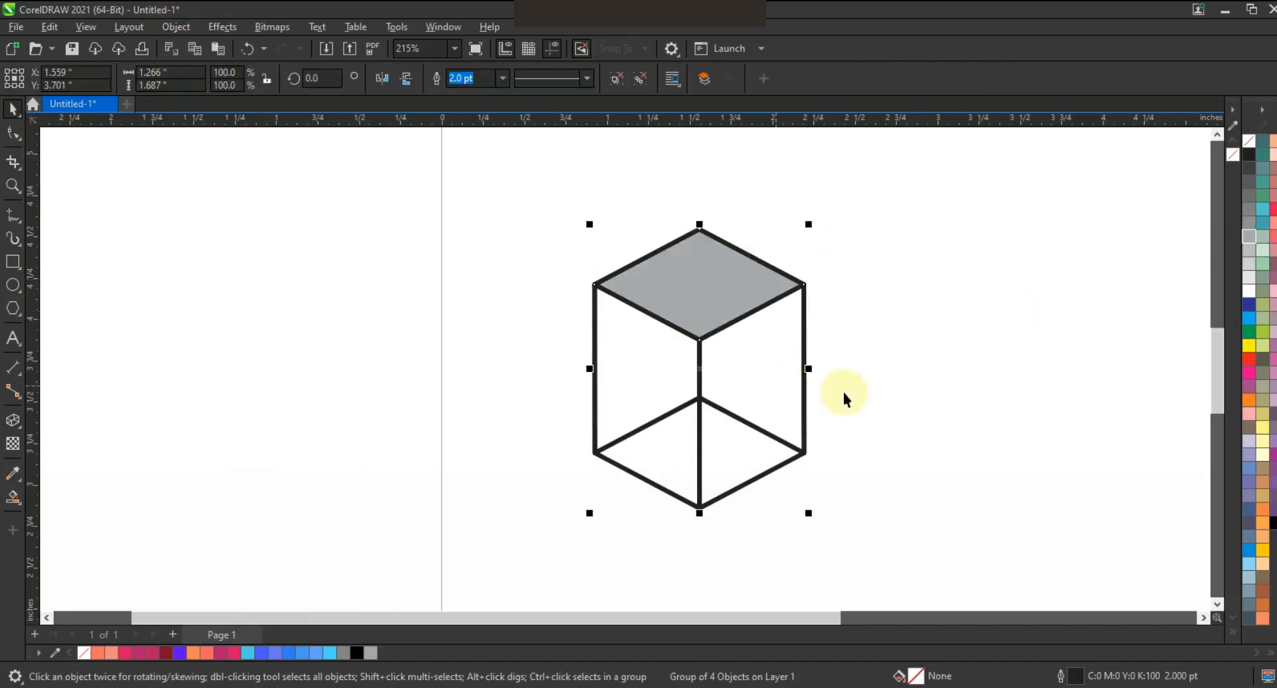
ctrl+click(652, 366)
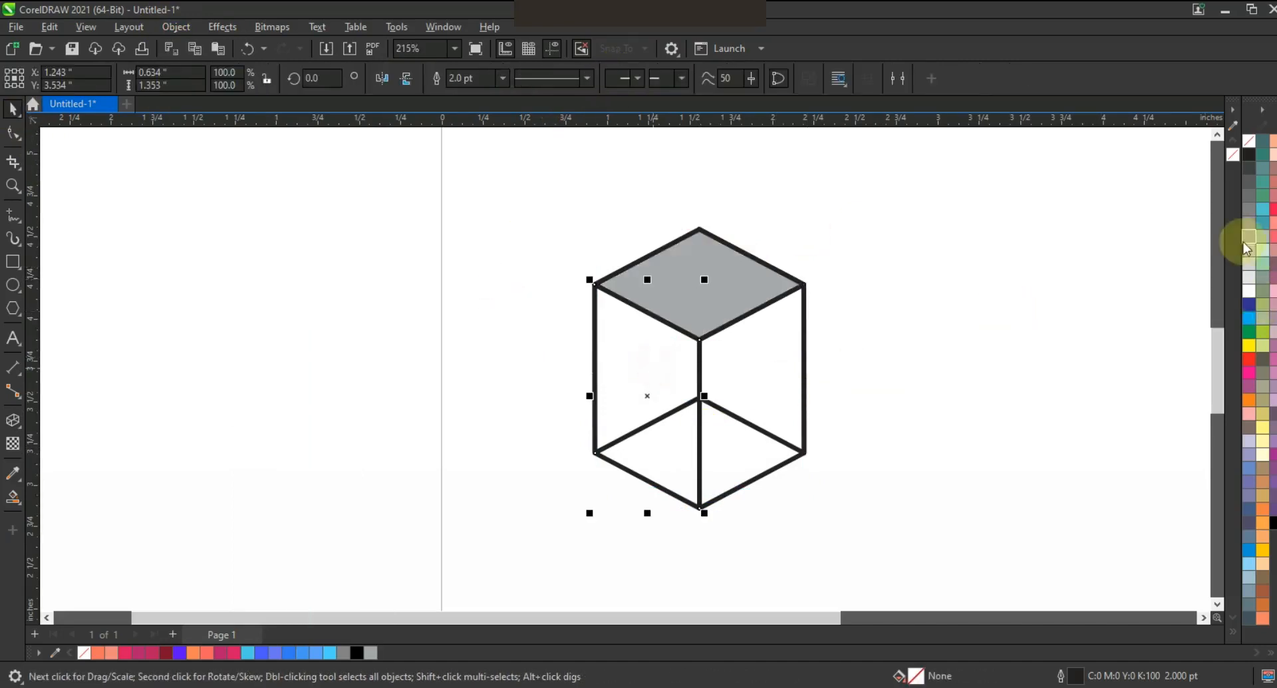
click(1249, 265)
ctrl+click(781, 365)
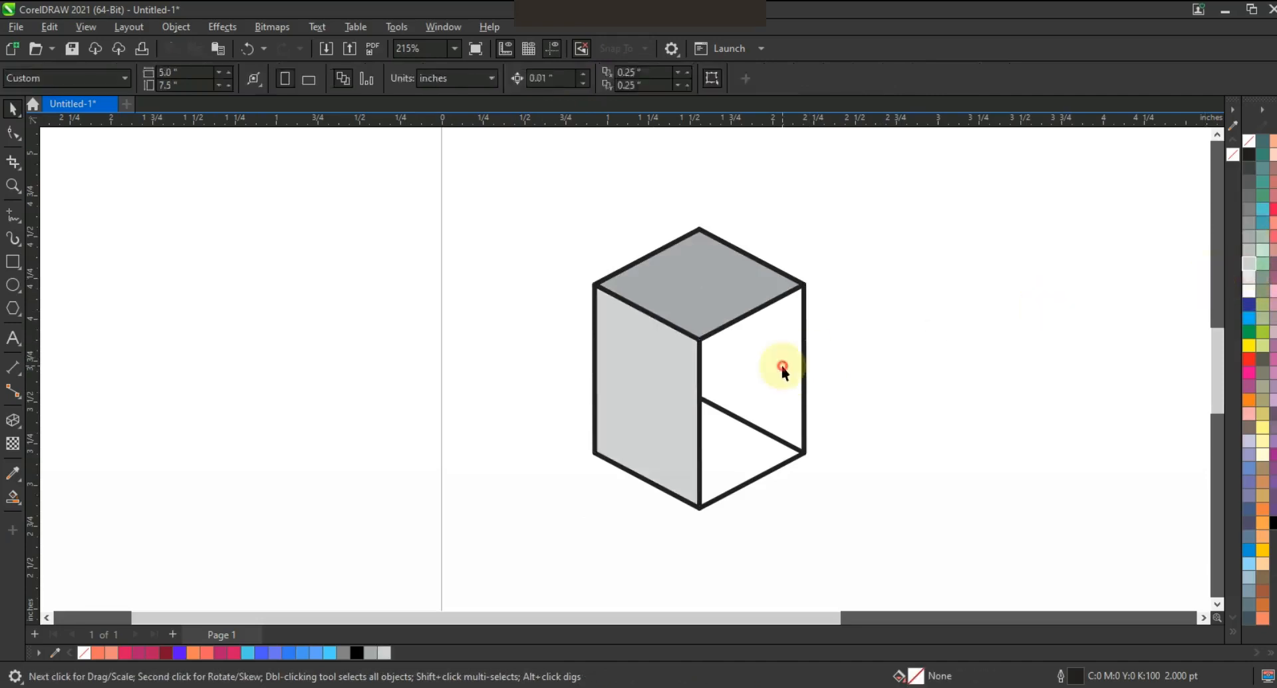
click(1249, 208)
click(875, 332)
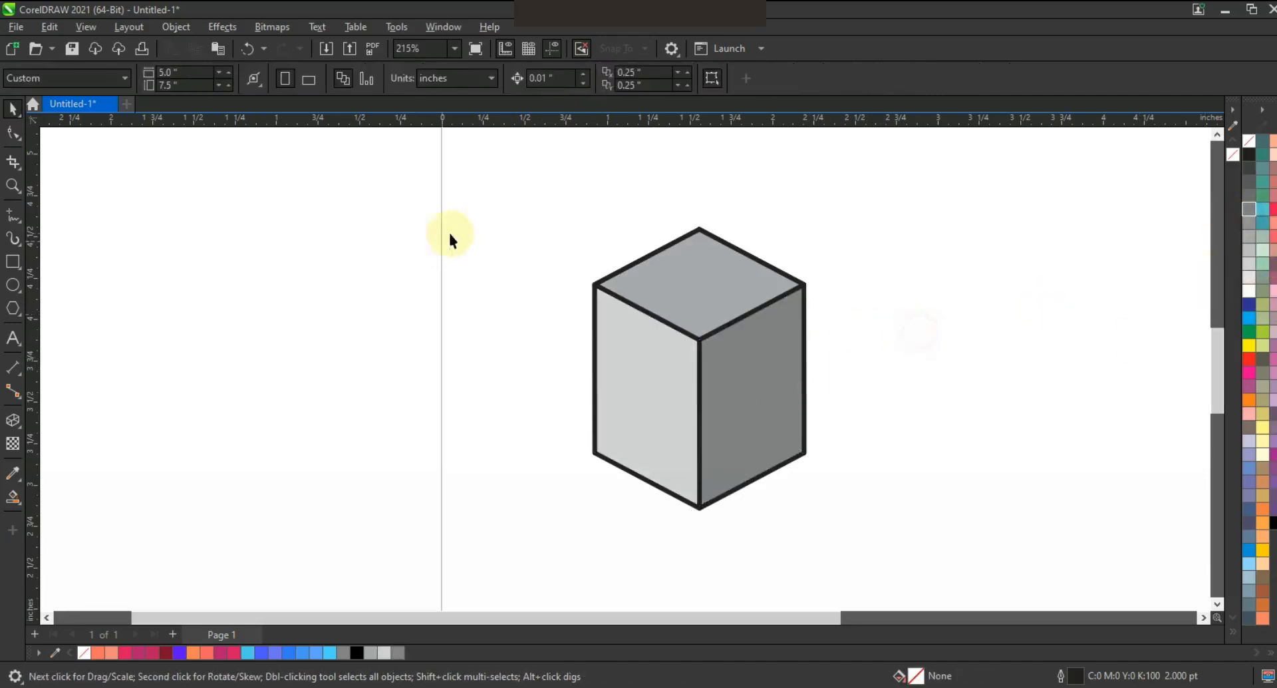
- Mirror a copy of the whole box to its right and repeat the operation to form a row of three boxes
drag(801, 481, 852, 520)
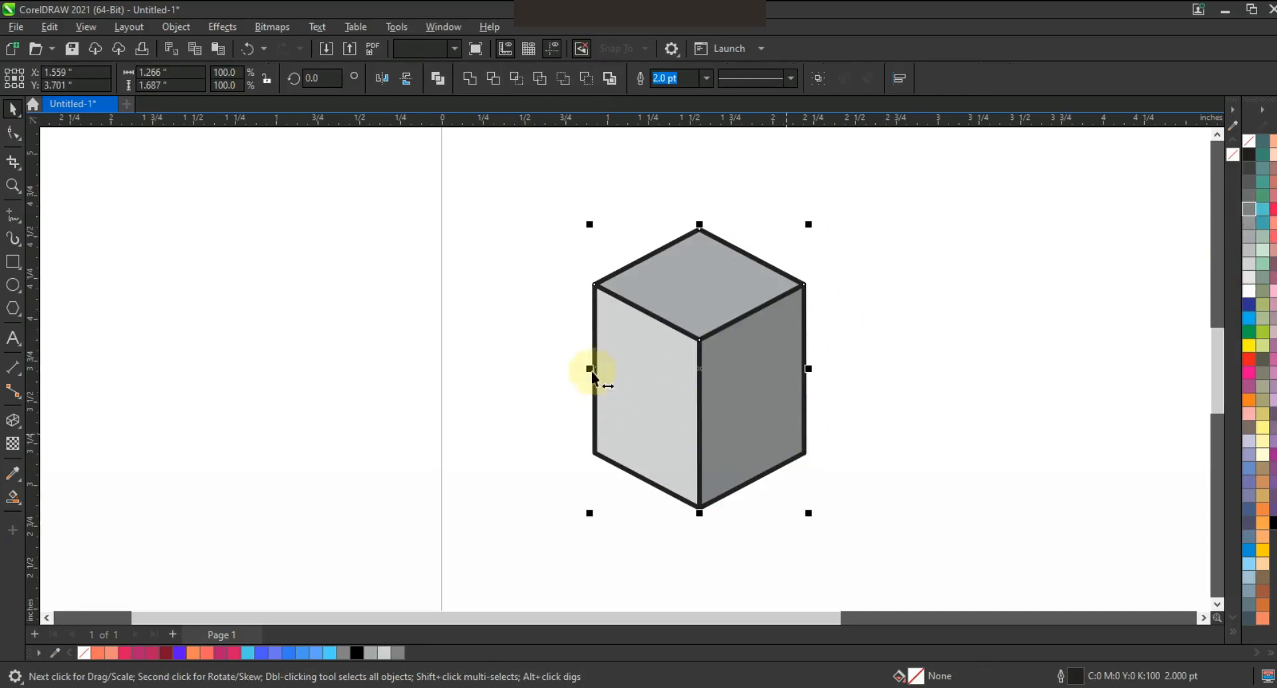
drag(590, 370, 820, 382)
right_click(819, 382)
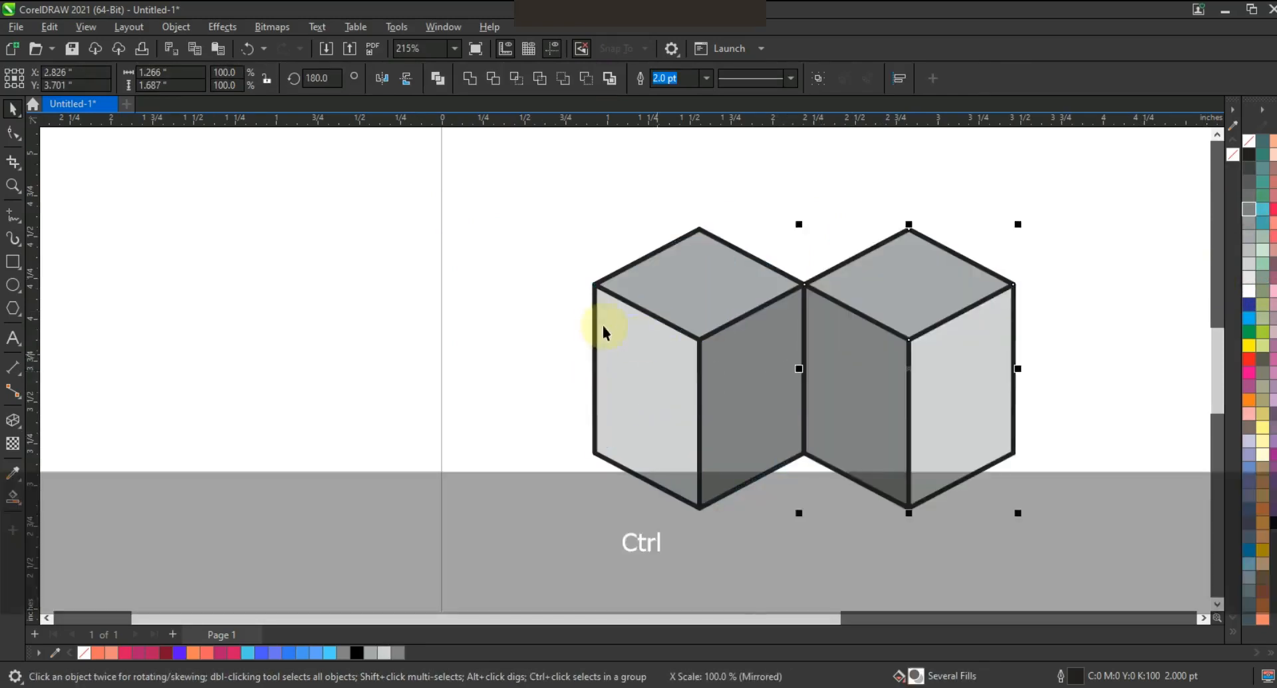
key(F3)
key(ctrl+r)
- Place a copy of the three-box row directly below the original so the two rows overlap
drag(953, 263, 487, 469)
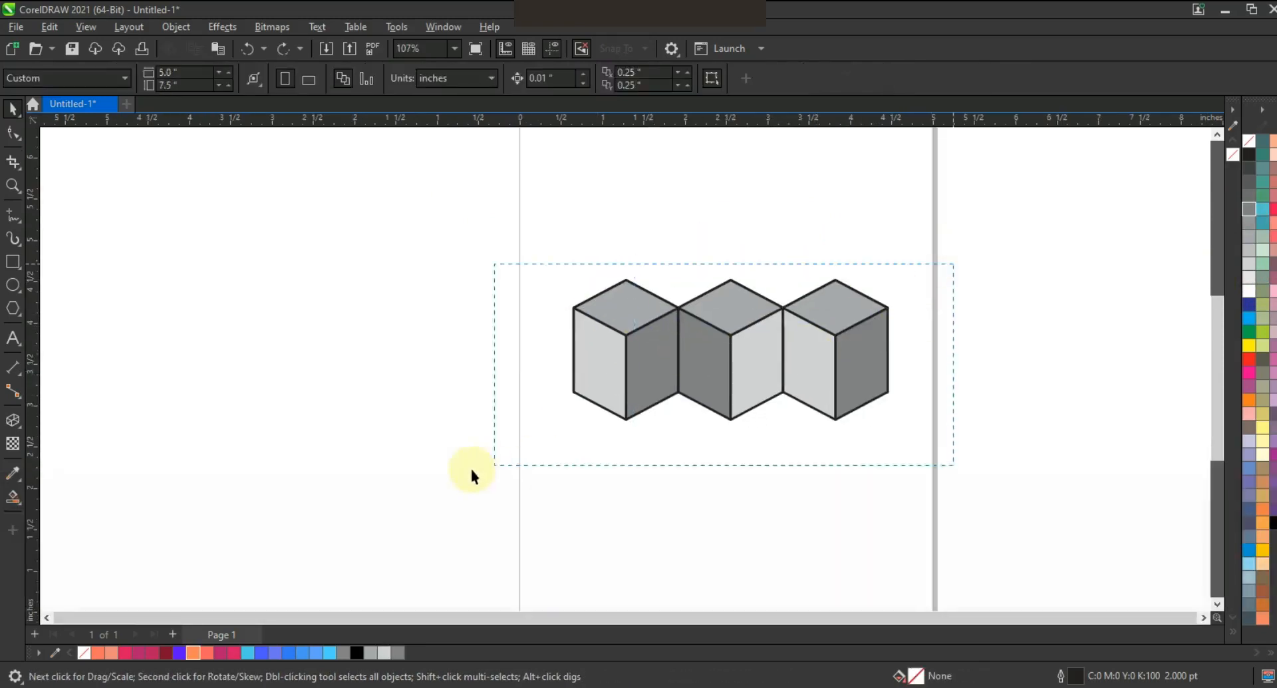
mouse_move(742, 333)
mouse_down()
mouse_move(744, 429)
mouse_move(741, 379)
mouse_move(736, 389)
mouse_up()
click(989, 350)
- Draw a vertical line about 3.38 inches long and centre it horizontally on the leftmost box's top face
drag(132, 204, 131, 487)
key(space)
shift+click(603, 307)
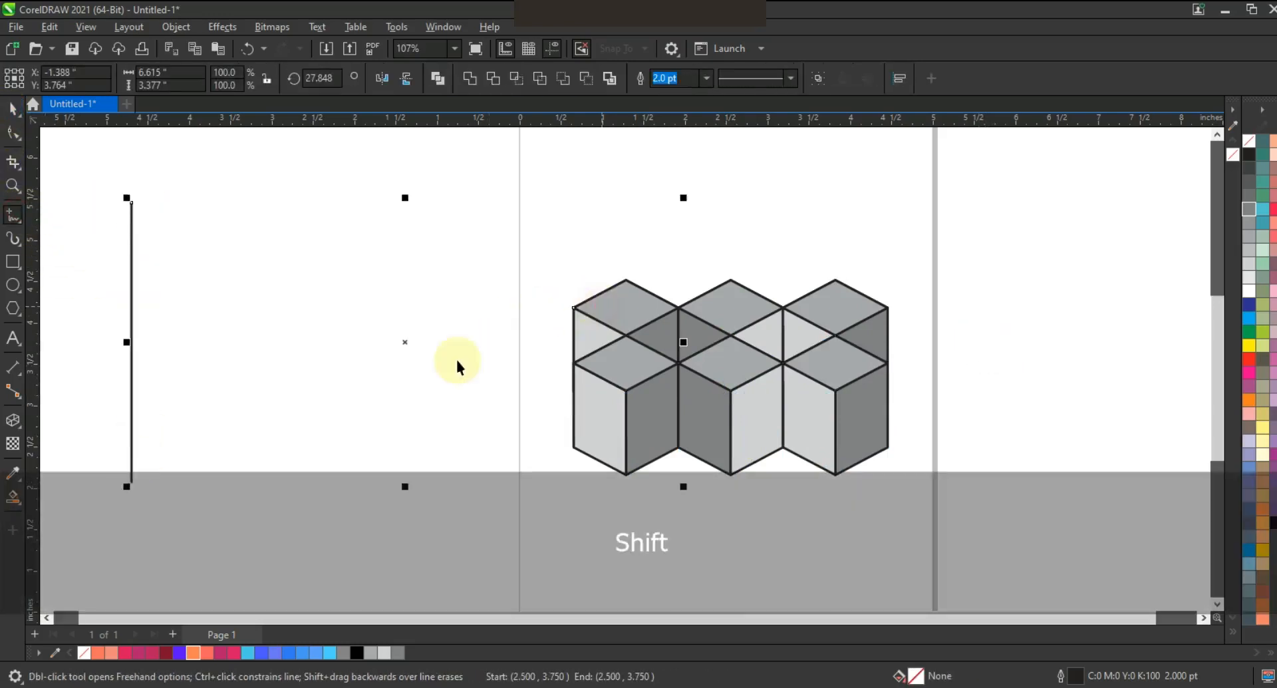
key(c)
- Copy the vertical line to the middle and right boxes and centre each copy horizontally on its box's top face
drag(624, 247, 838, 263)
shift+click(743, 309)
key(c)
shift+click(855, 293)
key(c)
shift+click(858, 296)
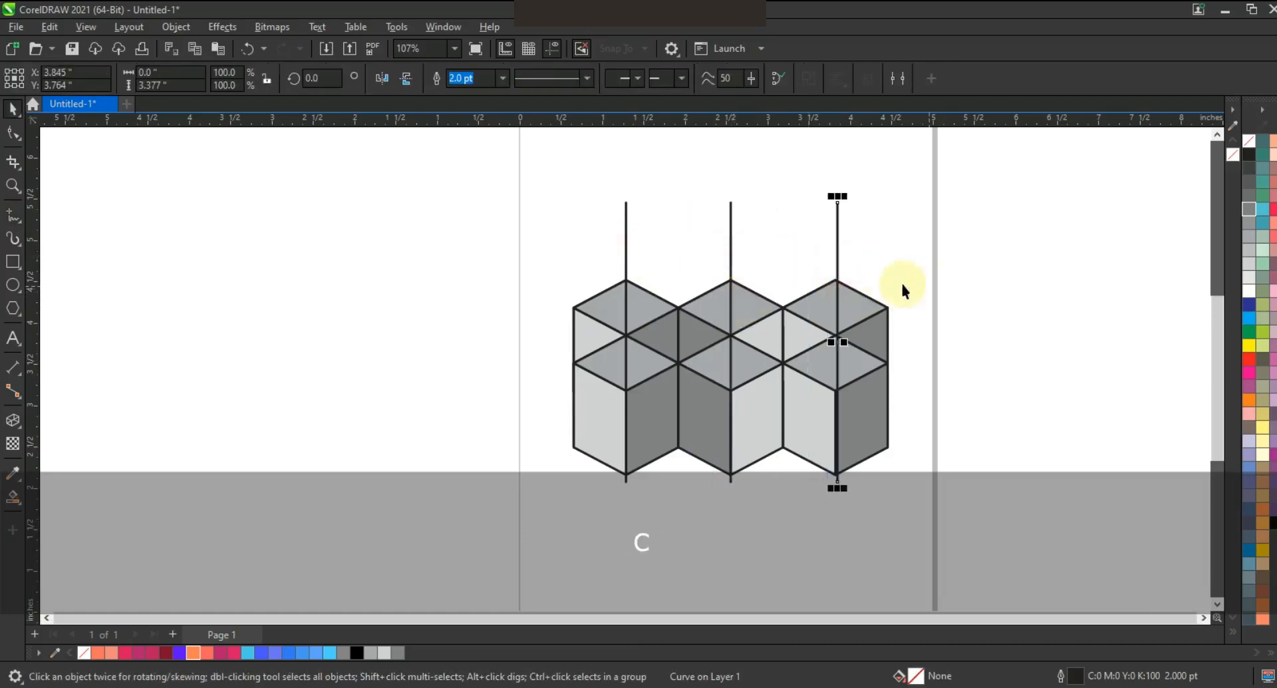
shift+click(847, 286)
key(c)
click(920, 285)
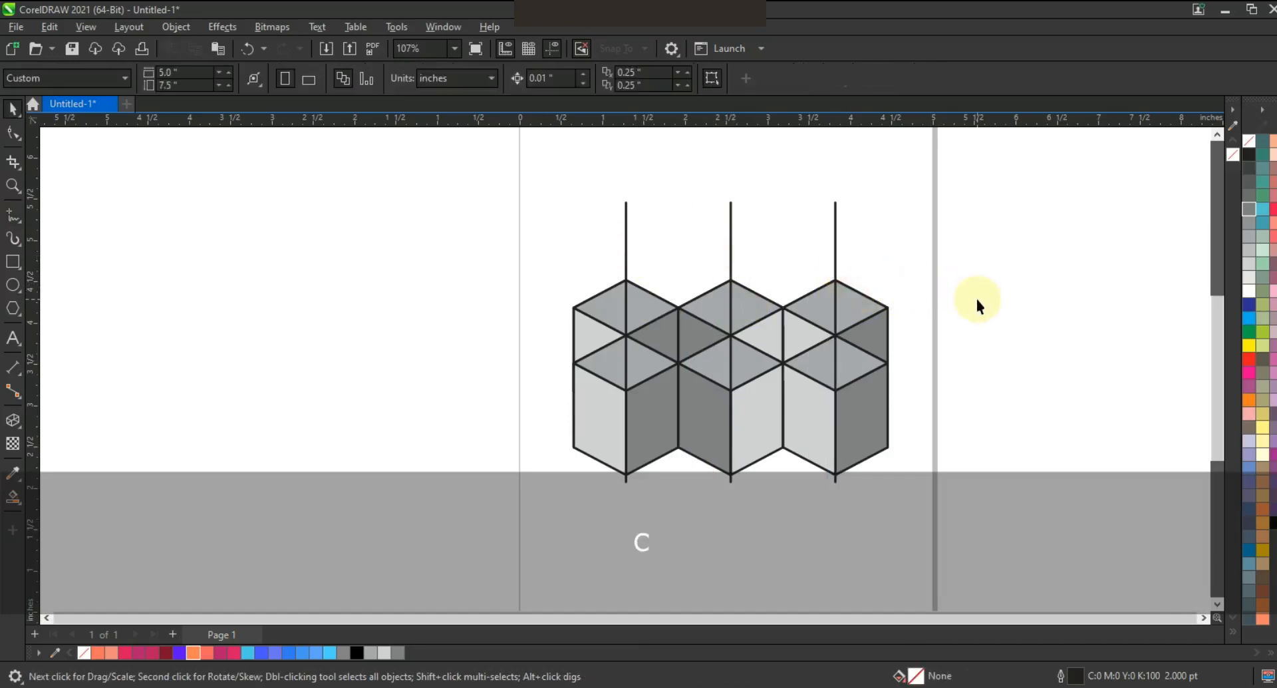
- Fill every face of both box rows with the same light grey, K:20
drag(987, 240, 479, 552)
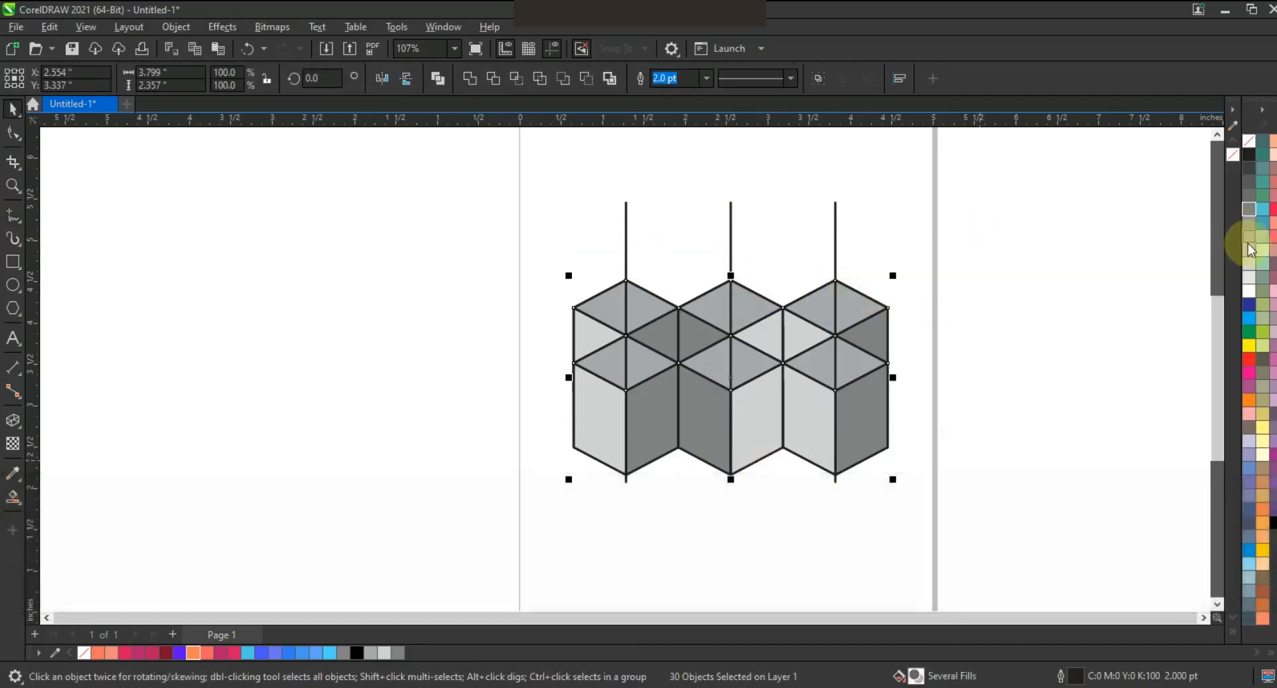
click(1250, 266)
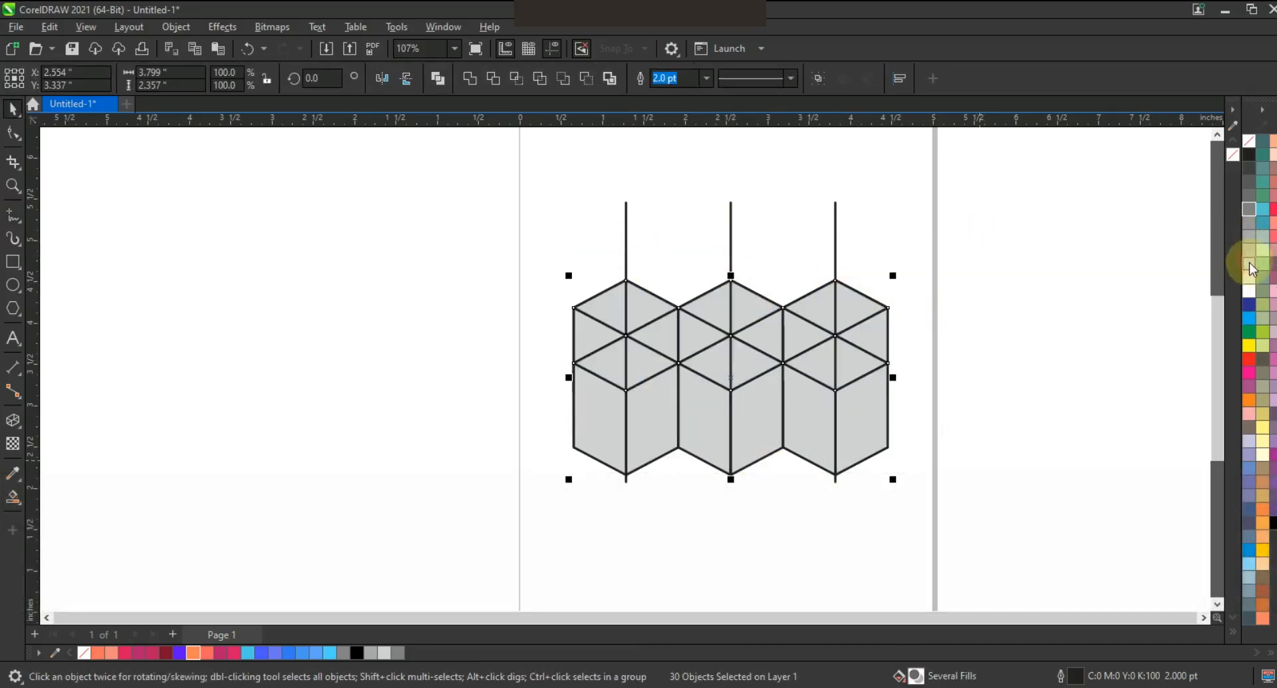
click(1055, 303)
- Group all the box faces together
click(13, 497)
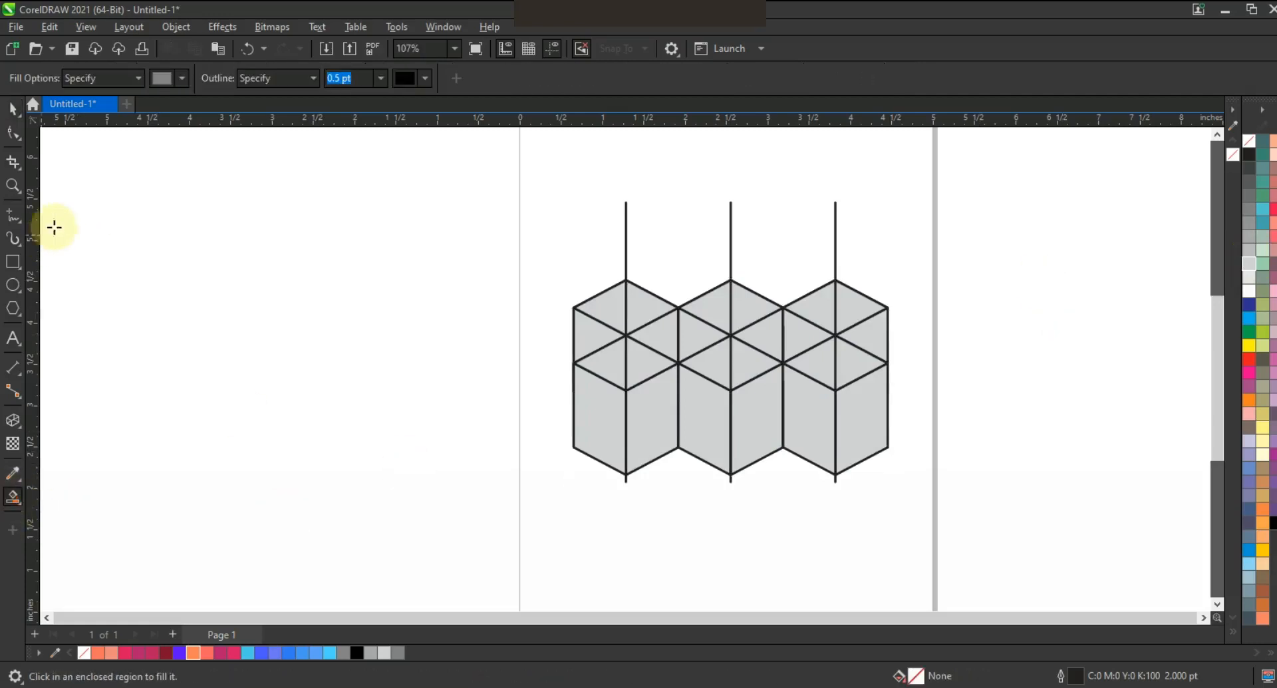
click(13, 107)
drag(234, 195, 925, 507)
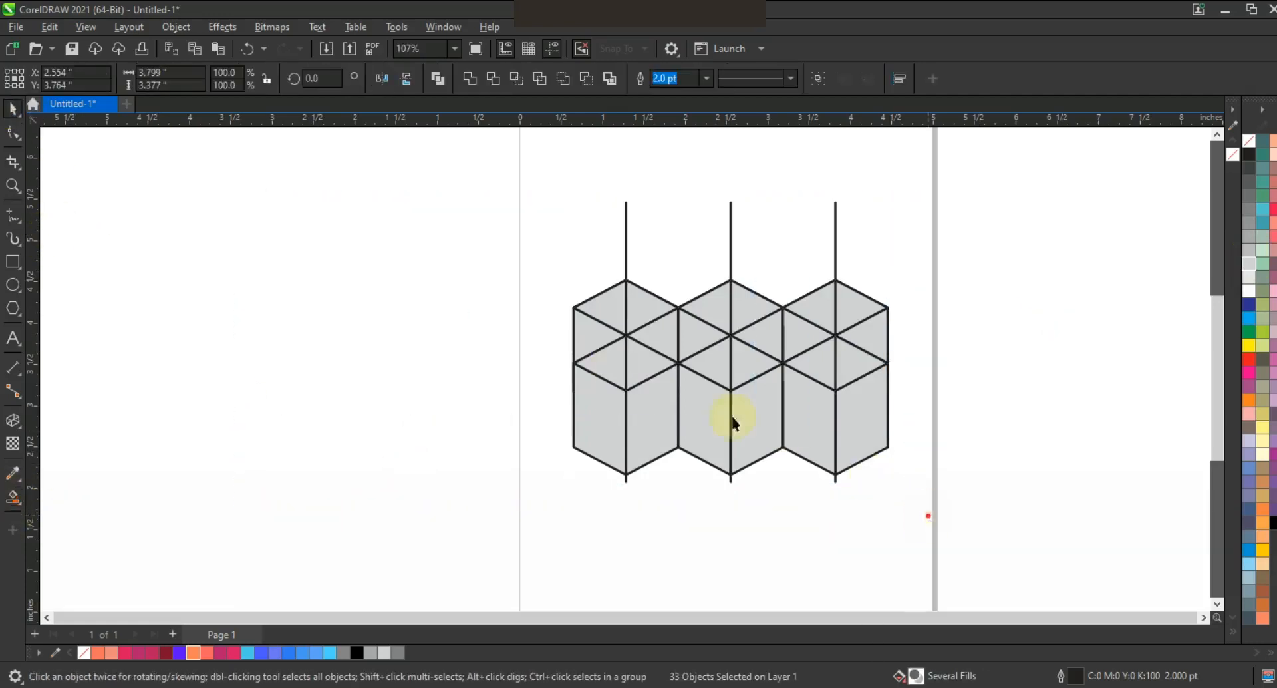
click(820, 80)
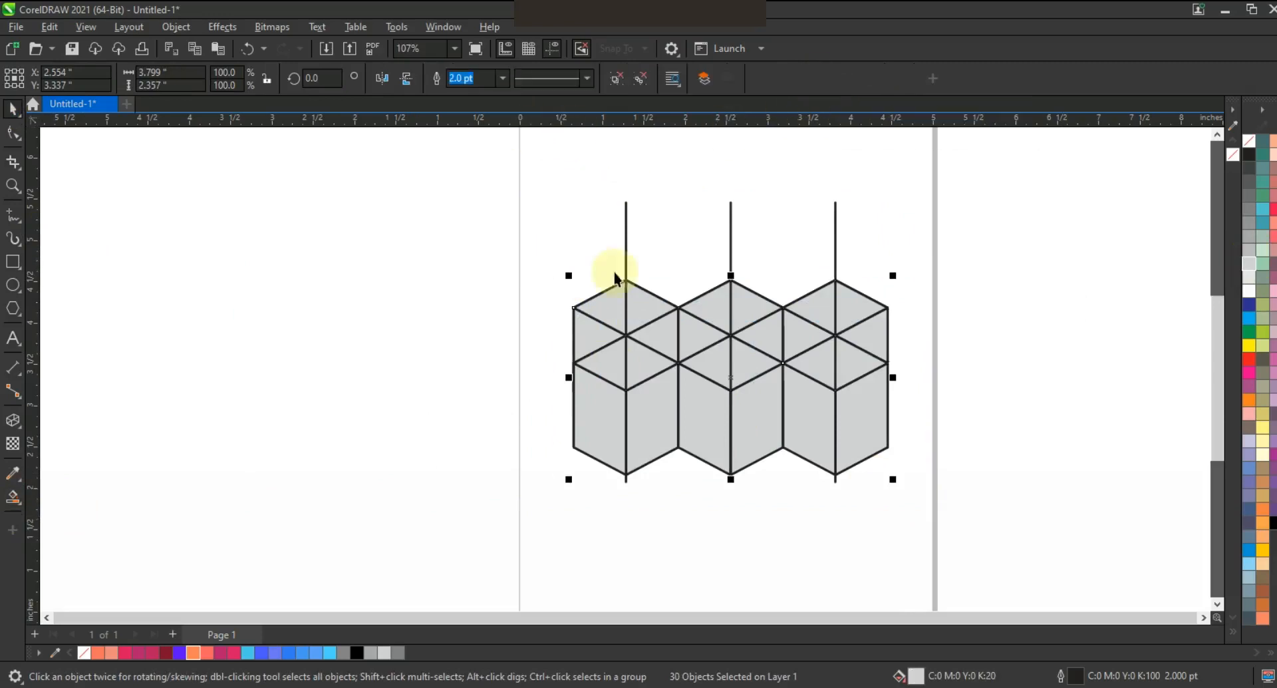
click(509, 356)
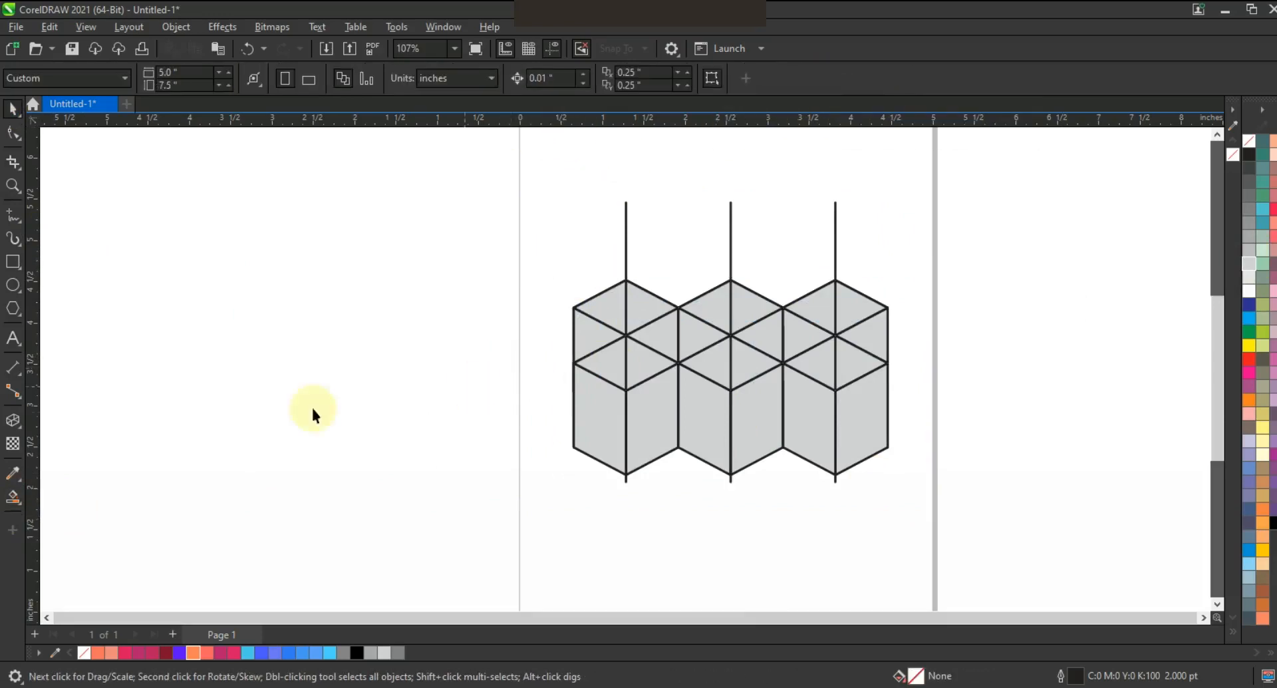
- Use Smart Fill with grey #858585 and a 0.5 pt outline on the top face halves of the upper row
click(12, 496)
click(642, 309)
click(705, 307)
click(758, 307)
click(808, 307)
click(863, 309)
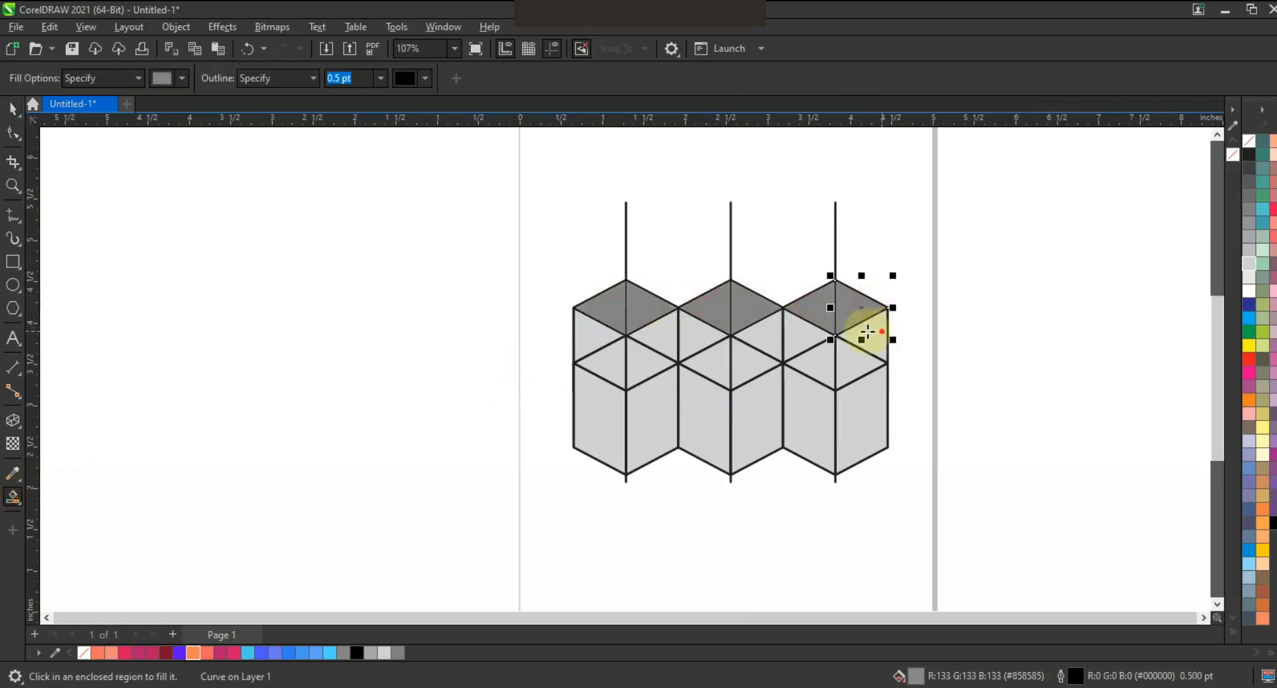
- Smart Fill the visible side face regions of the upper row with the same grey
click(867, 332)
click(806, 334)
click(757, 335)
click(705, 335)
click(652, 335)
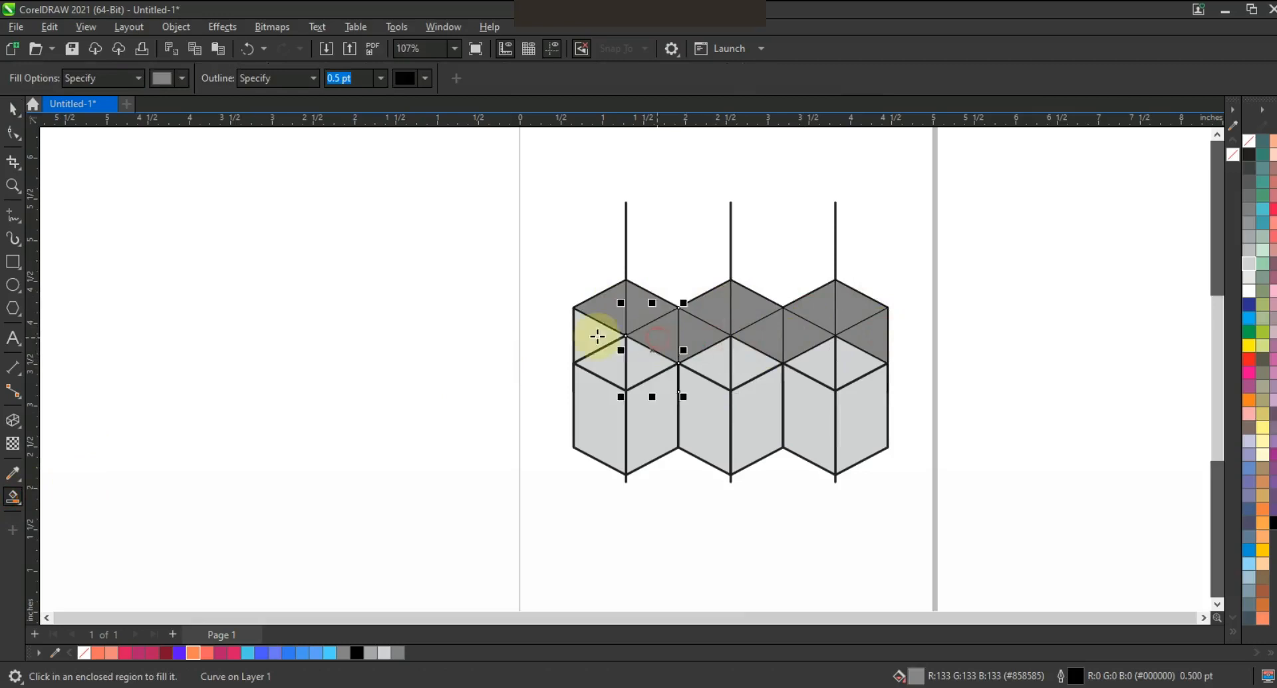
click(597, 336)
- Smart Fill the top face halves of the lower row's three boxes with the same grey
click(605, 364)
click(652, 365)
click(705, 365)
click(758, 364)
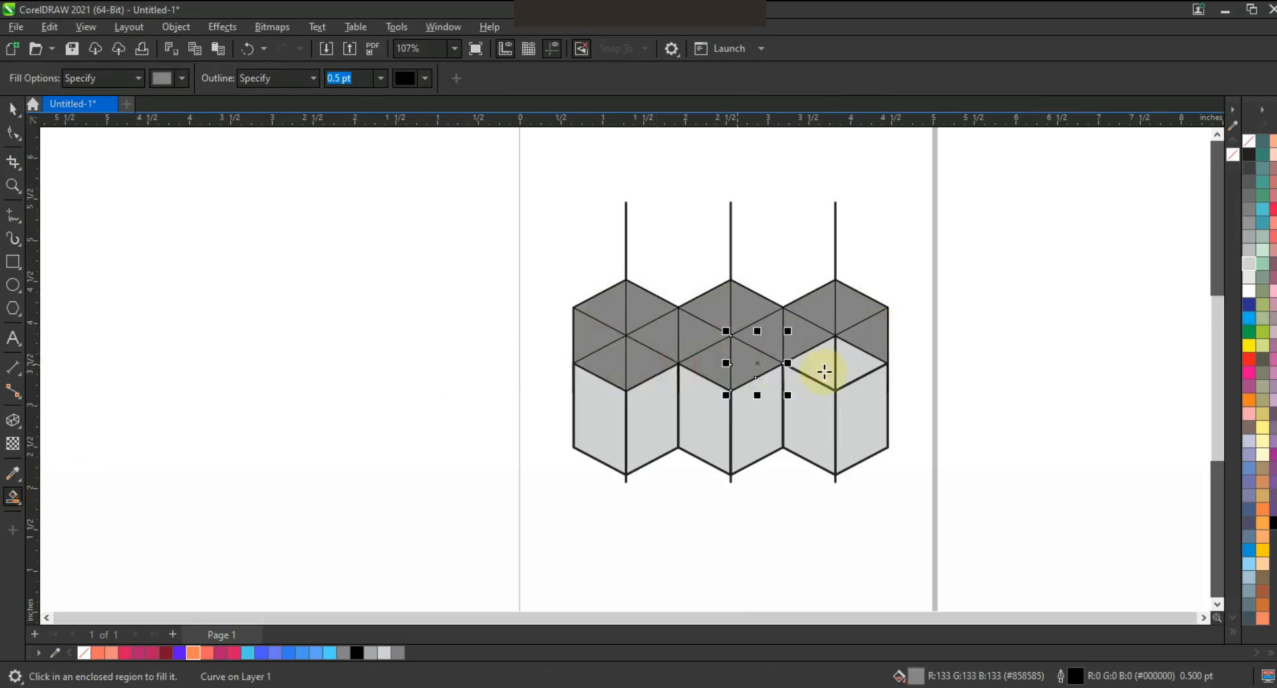
click(824, 372)
click(846, 363)
- Smart Fill the six side faces of the lower row's three boxes with the same grey
click(867, 419)
click(824, 419)
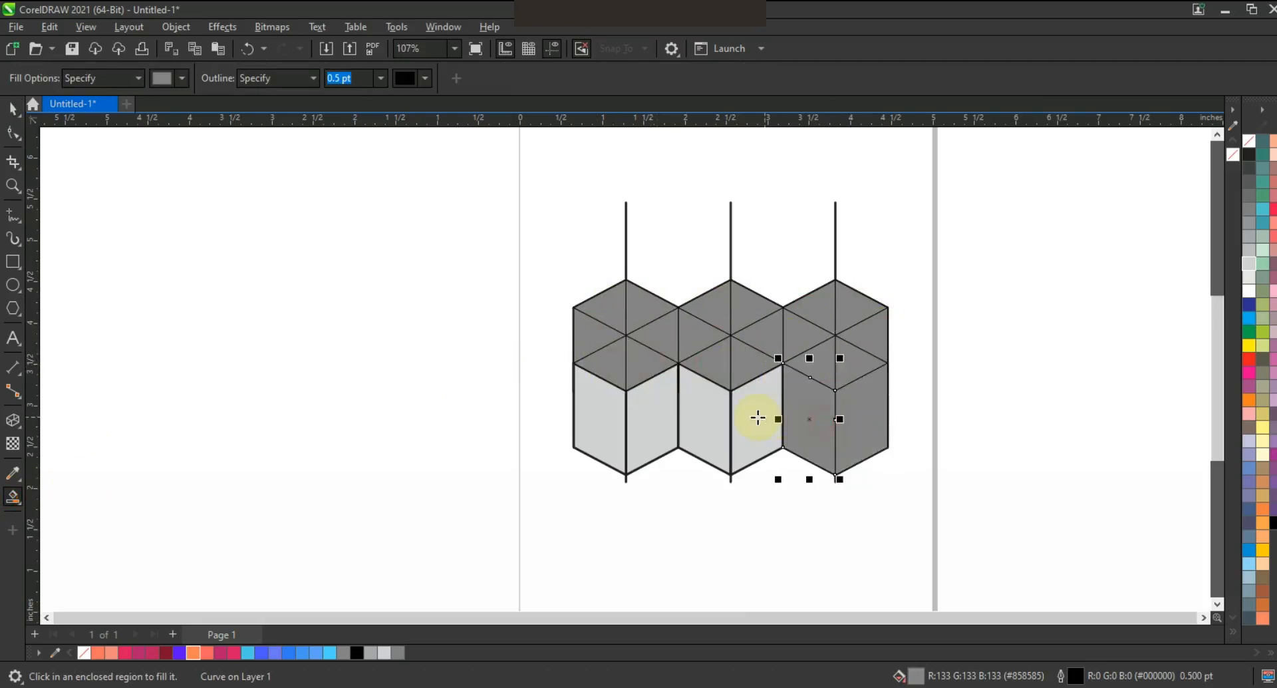
click(758, 418)
click(706, 419)
click(652, 419)
click(598, 419)
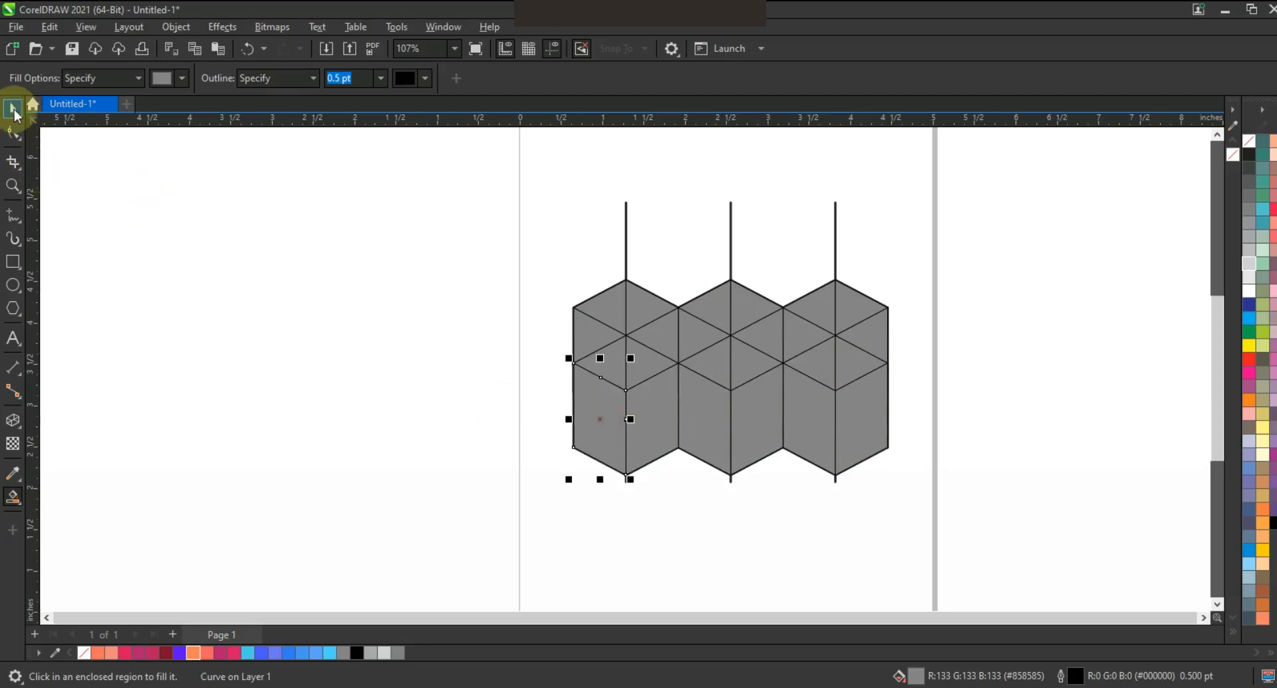
- Delete the three vertical guide lines running through the boxes
click(13, 108)
double_click(629, 241)
key(Delete)
click(10, 134)
click(12, 110)
key(Delete)
click(731, 220)
key(Delete)
click(836, 225)
key(Delete)
- Clear away the original thick-outlined box group so only the thin-outlined Smart Fill regions remain
click(858, 296)
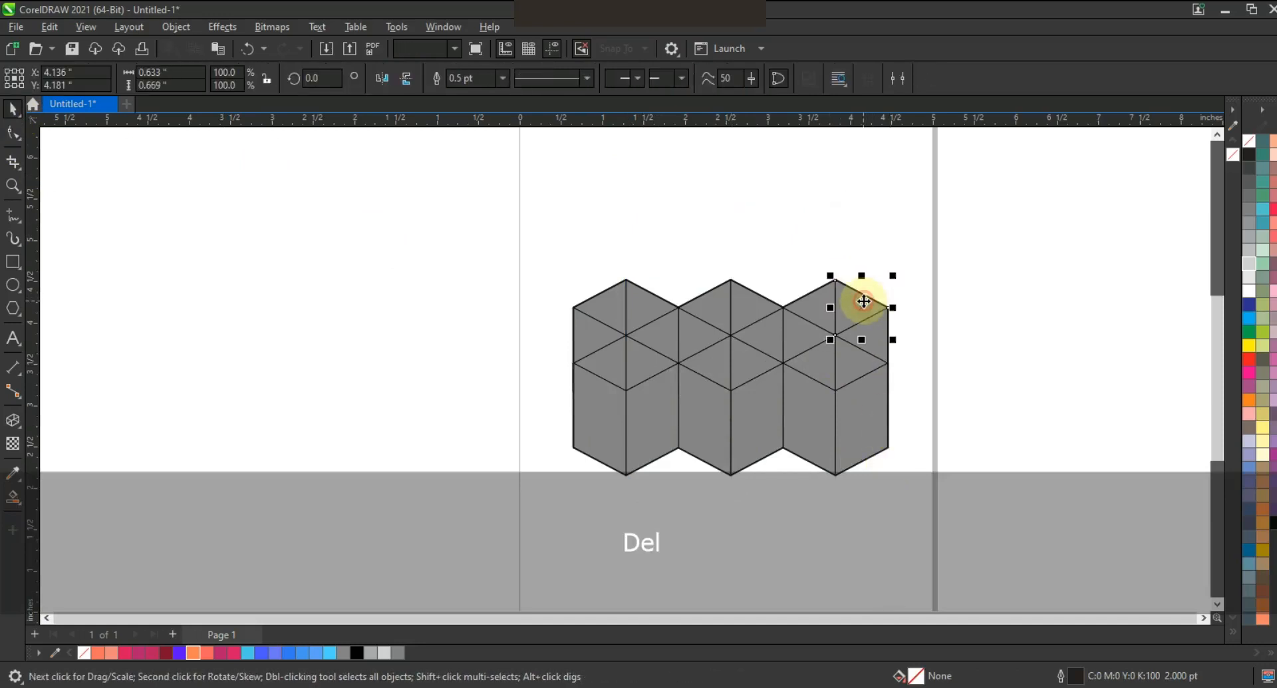
key(shift+Page_Down)
key(Escape)
key(Delete)
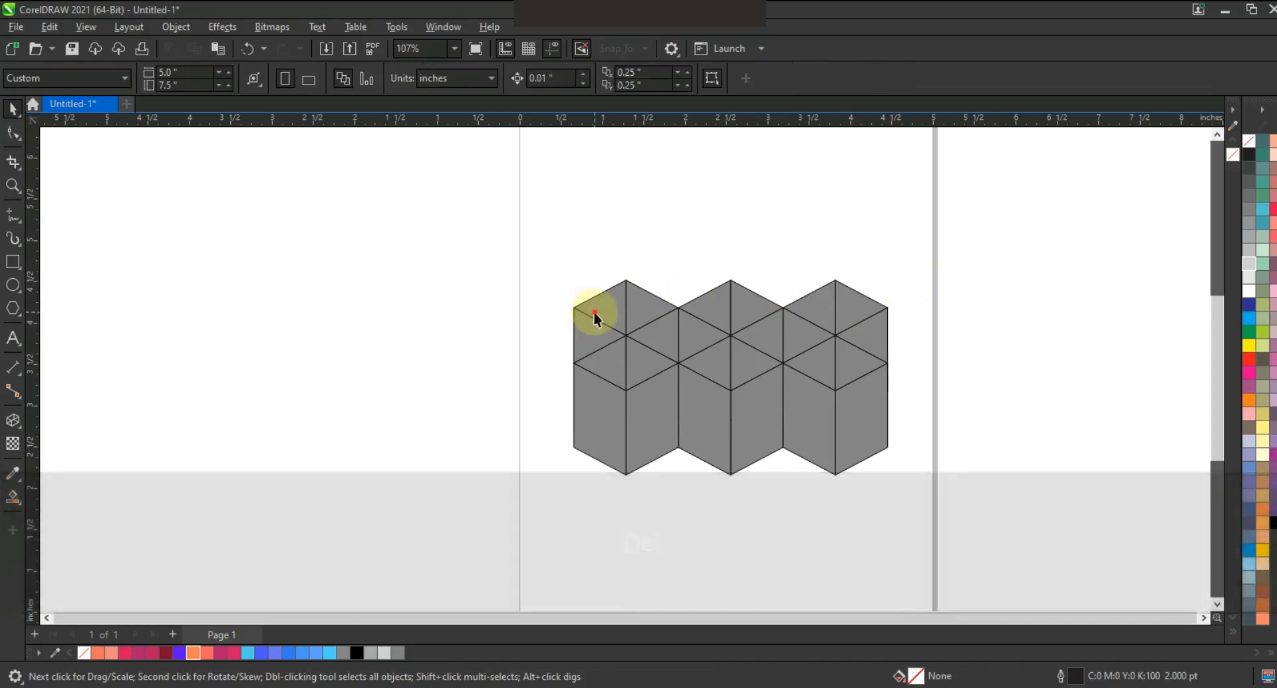
- Fill the top face halves of the upper row's left box with orange and light salmon
click(602, 307)
click(100, 652)
click(656, 320)
click(112, 653)
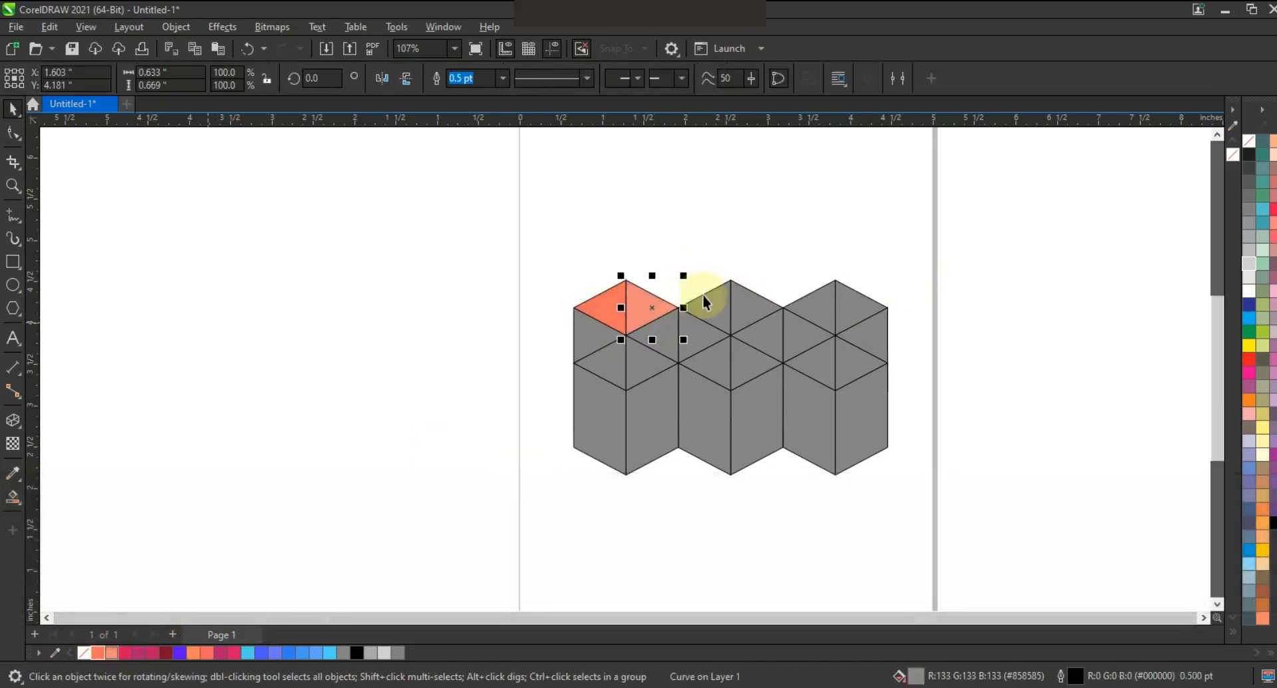
- Fill the top face halves of the upper row's middle box with pinkish red and magenta, and the right box's with crimson and dark red
click(705, 301)
click(172, 642)
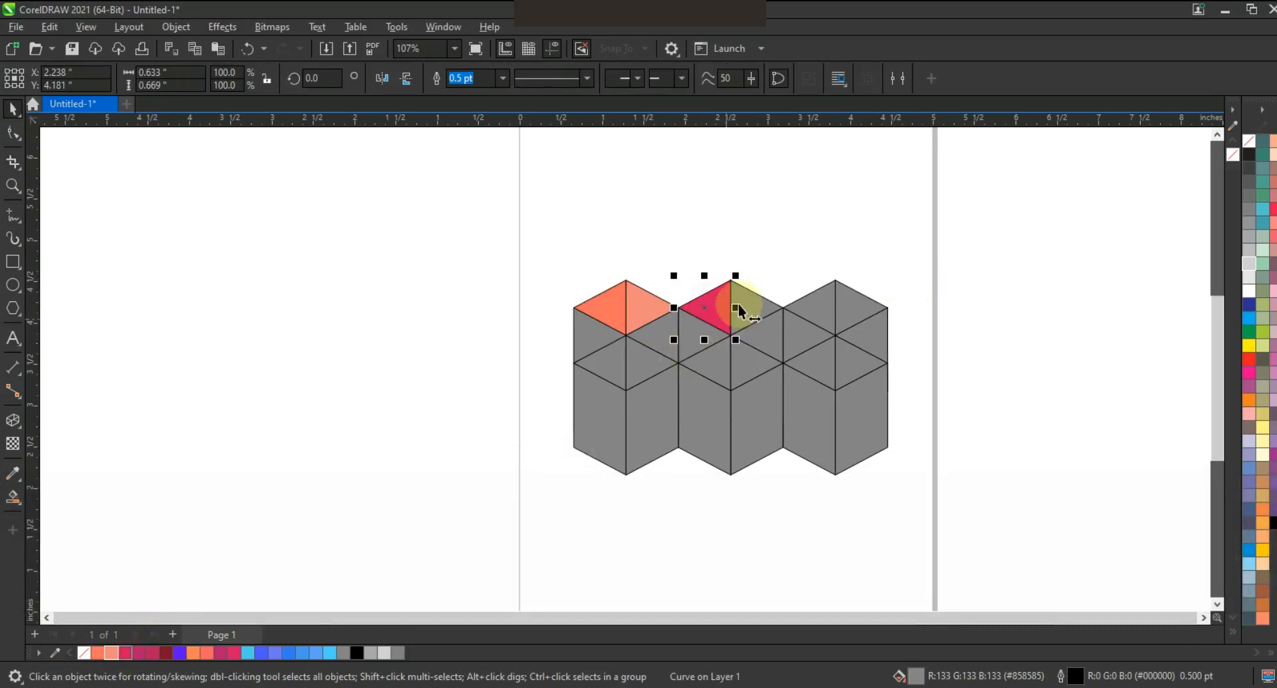
click(757, 311)
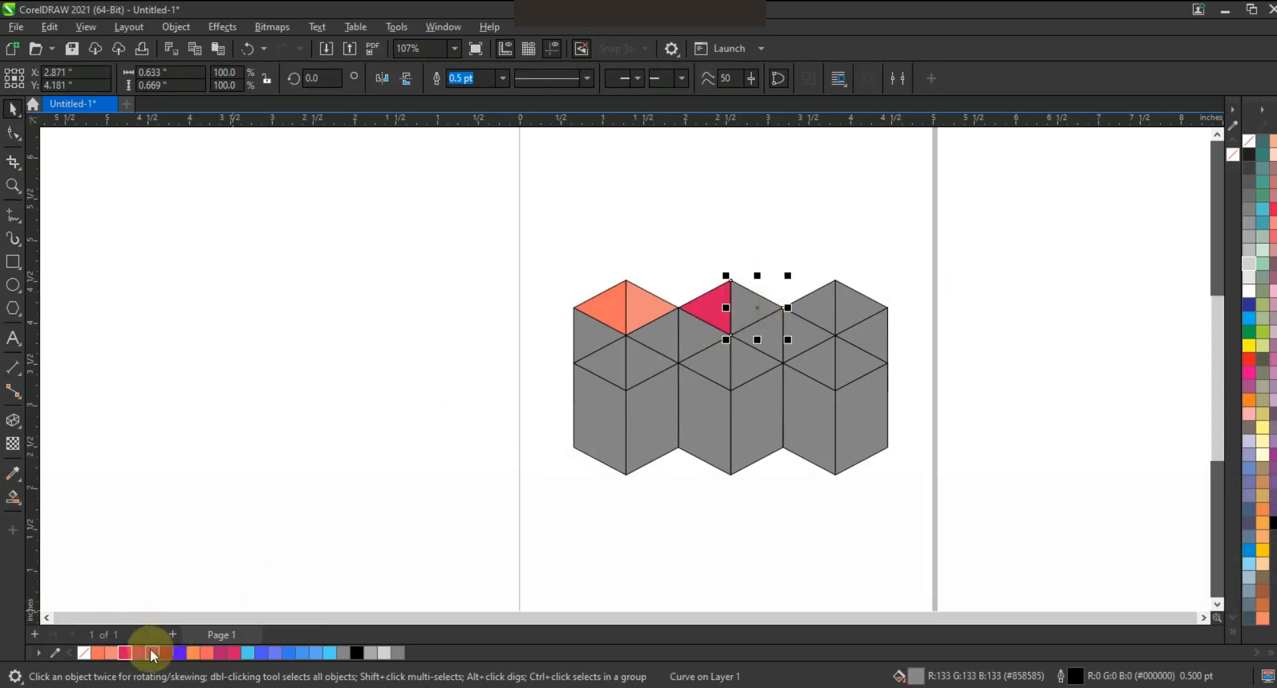
click(152, 652)
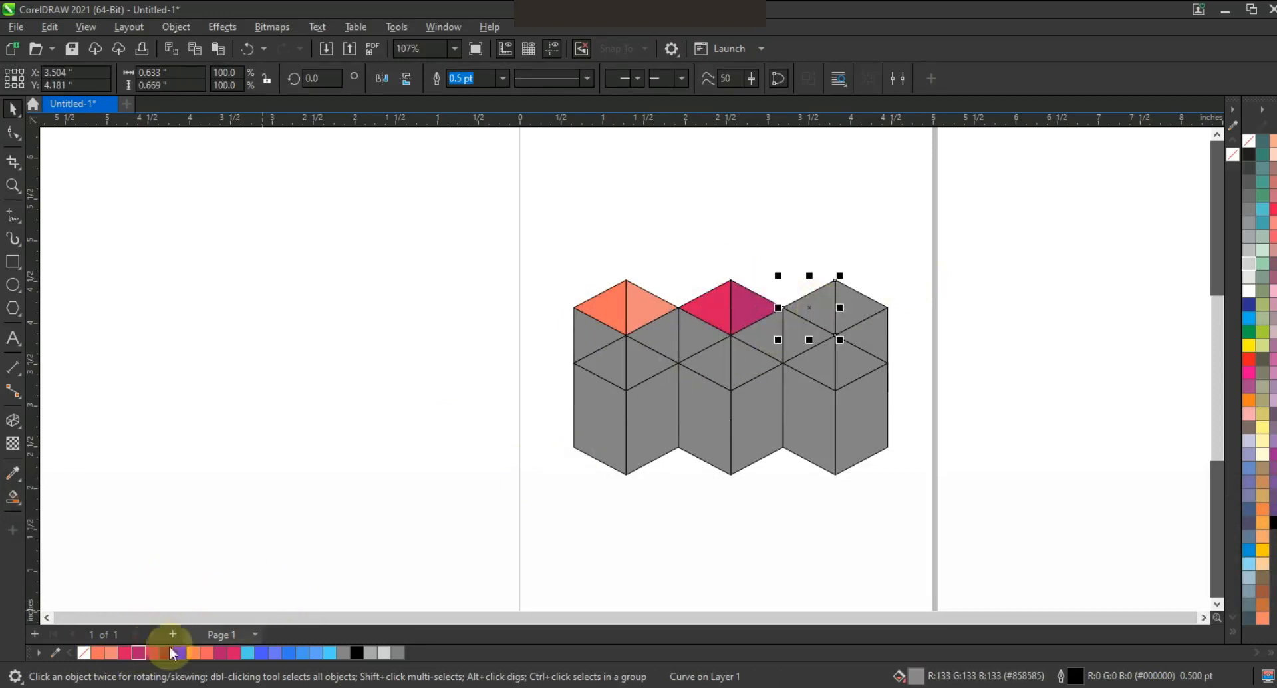
click(165, 653)
- Colour the first three side regions of the upper row, from the left, violet, light orange and coral
click(603, 348)
click(178, 653)
click(662, 336)
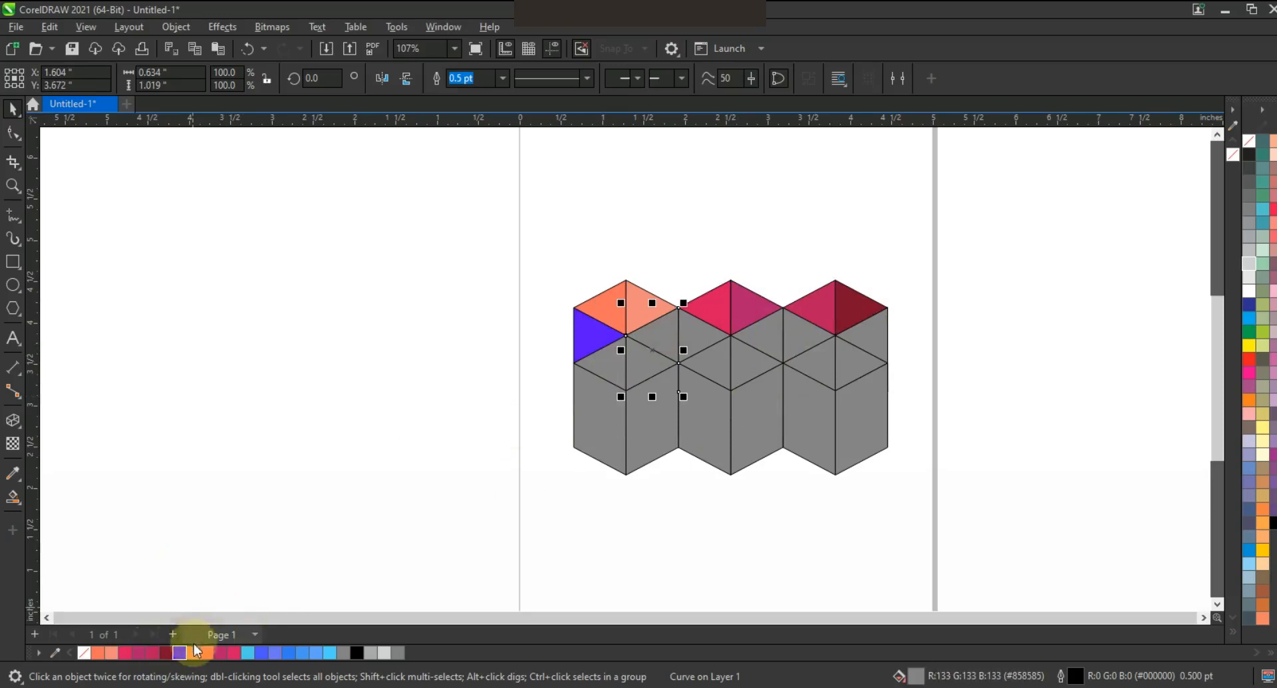
click(193, 652)
click(698, 331)
click(207, 652)
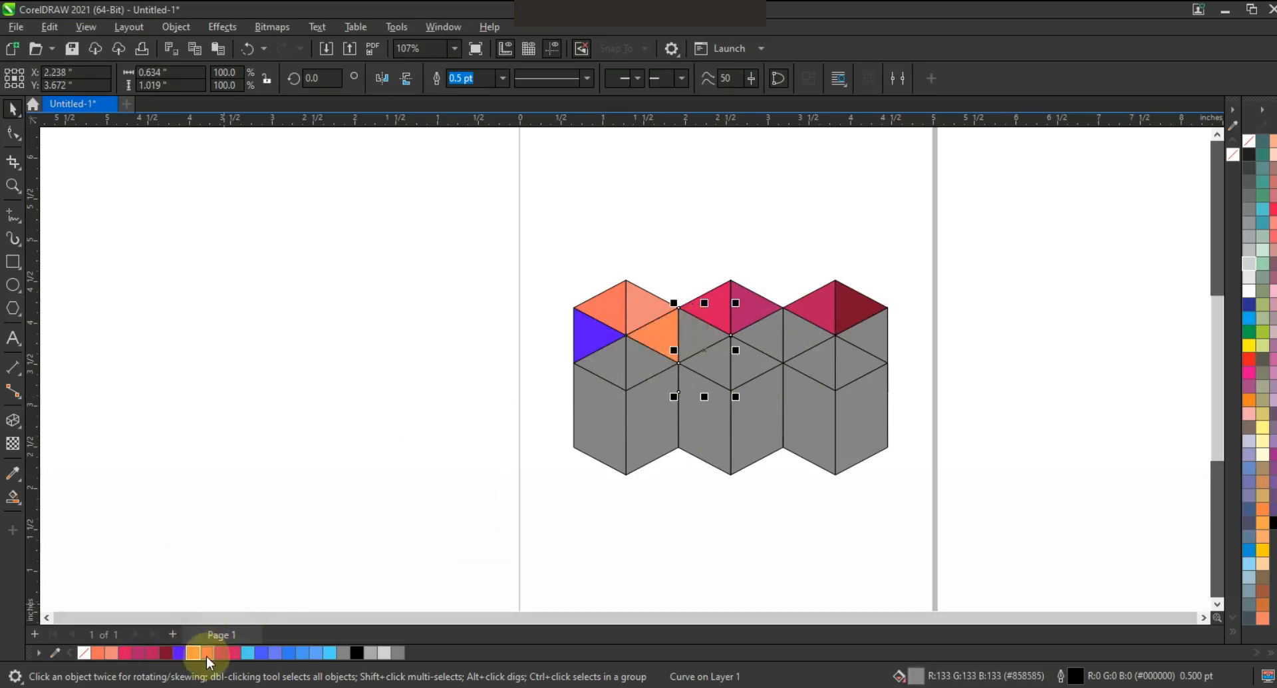
- Colour the remaining three side regions of the upper row magenta, pinkish red and sky blue
click(774, 334)
click(221, 653)
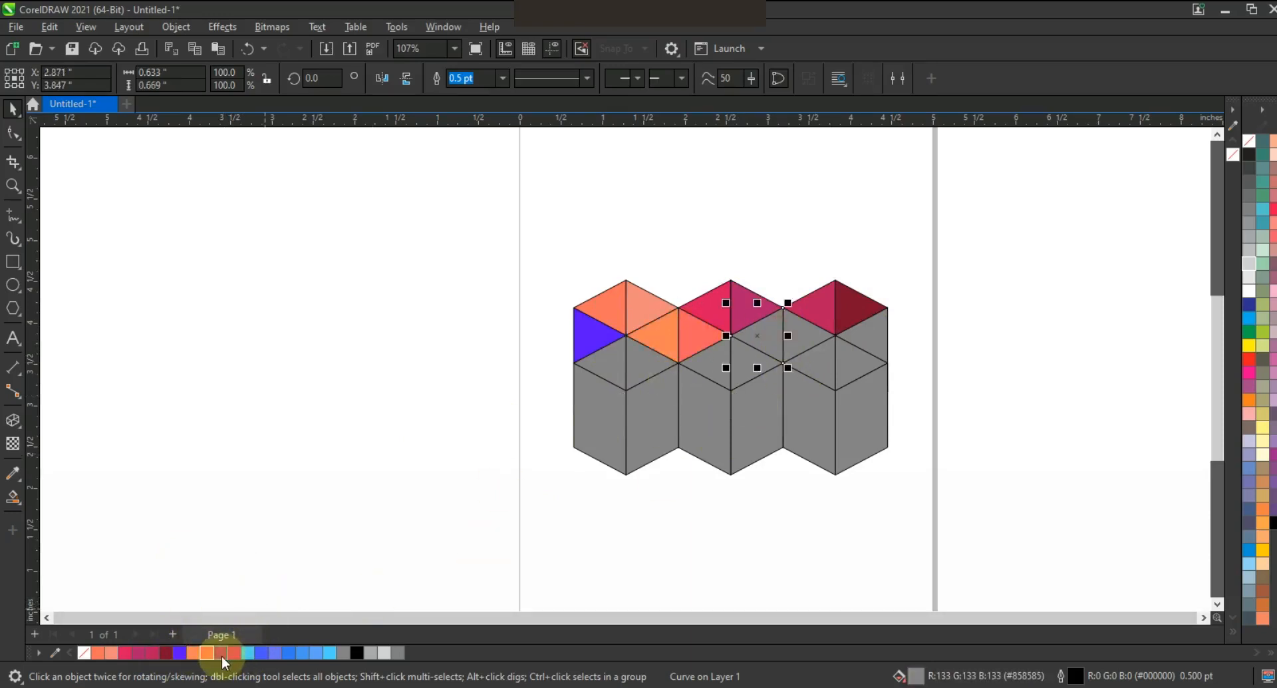
click(798, 337)
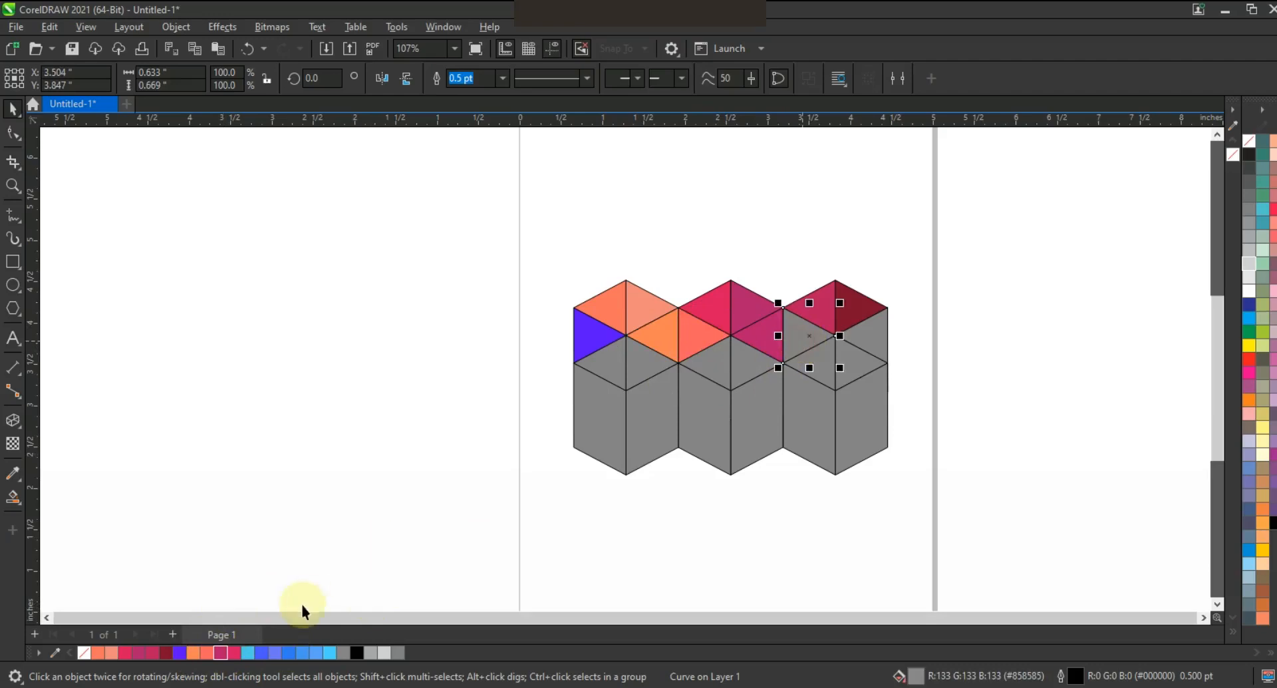
click(234, 653)
click(863, 334)
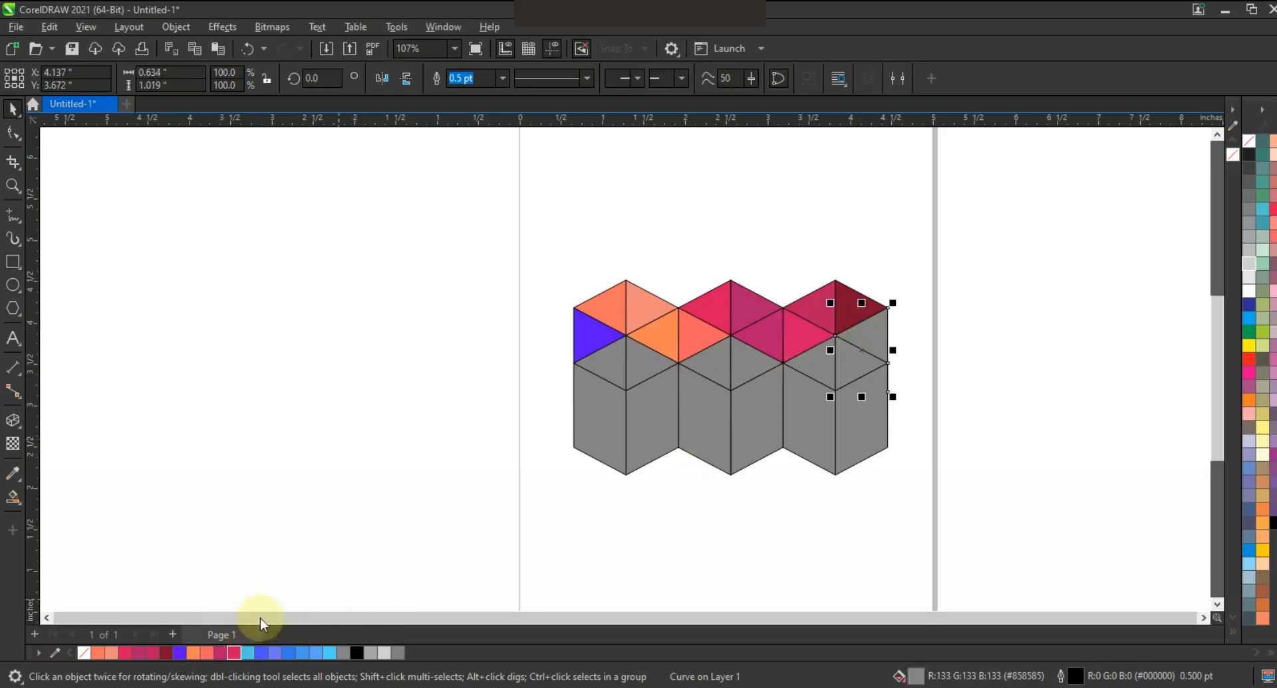
click(248, 652)
- Fill the side faces of the lower row's left box with violet-blue and lighter periwinkle
click(604, 422)
click(261, 652)
click(663, 463)
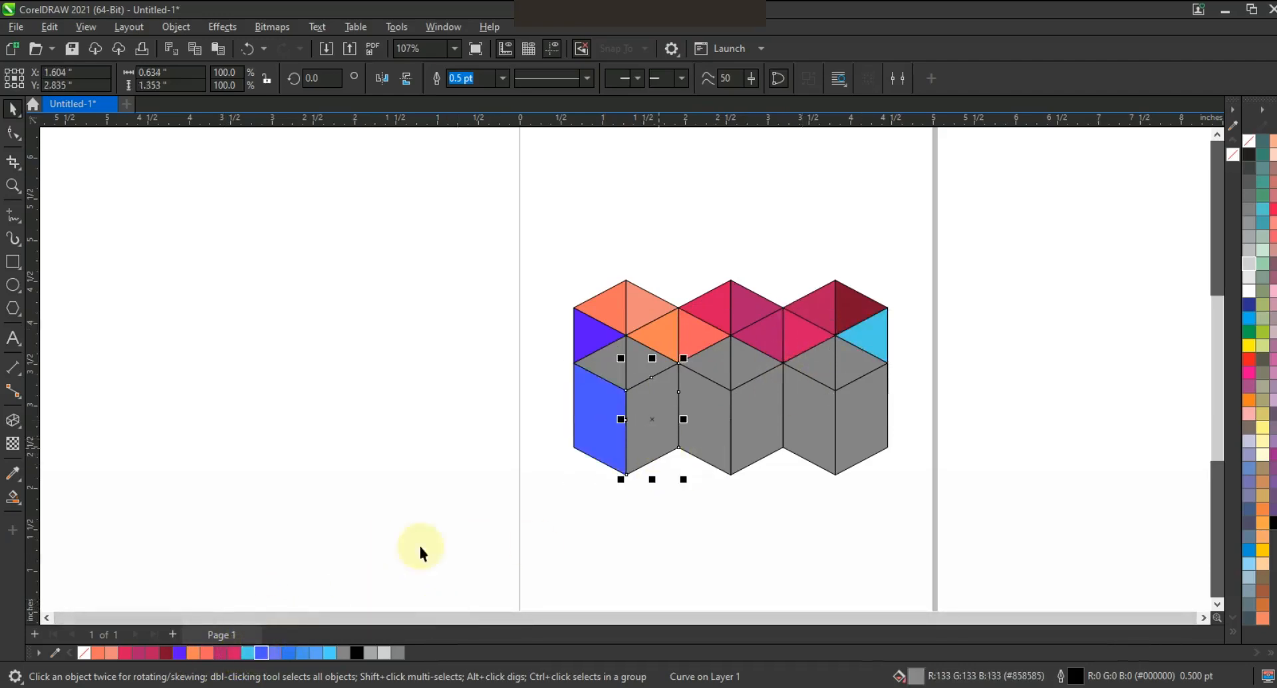
click(275, 654)
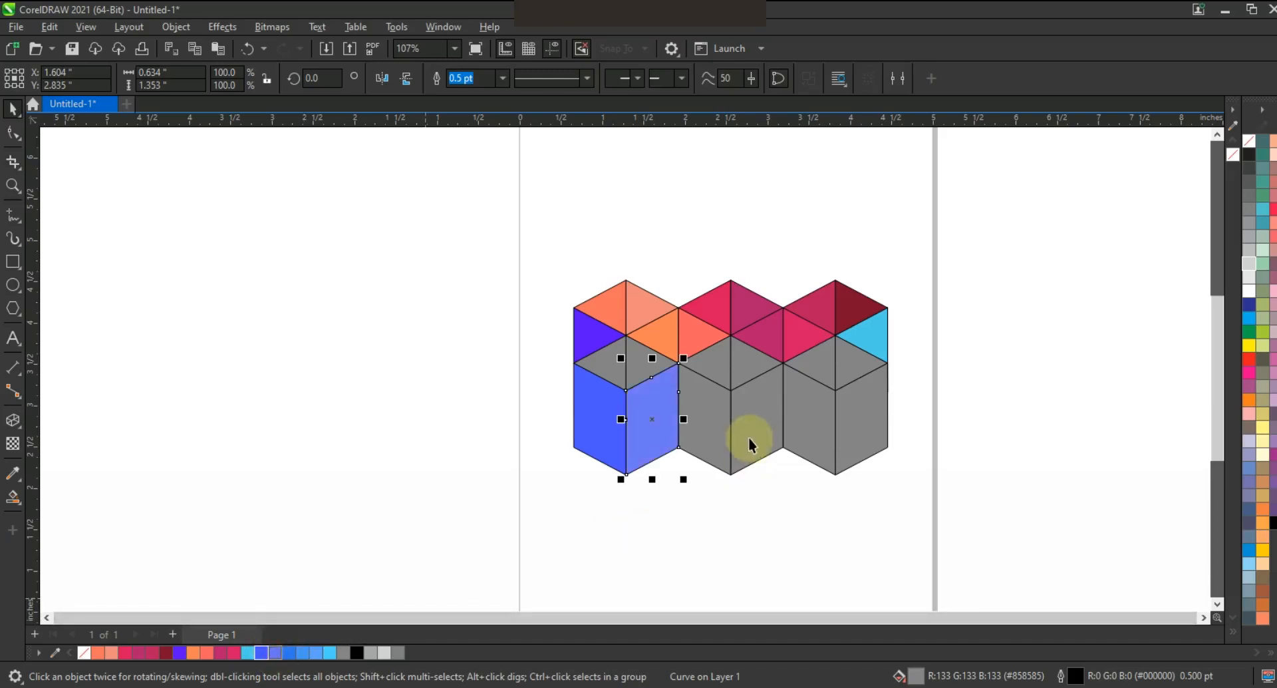
- Fill the lower middle box's sides with strong blue and #4598F4, and the lower right box's sides with #5FA1F8 and bright cyan
click(711, 425)
click(296, 653)
click(756, 450)
click(318, 653)
click(807, 433)
click(317, 653)
click(864, 421)
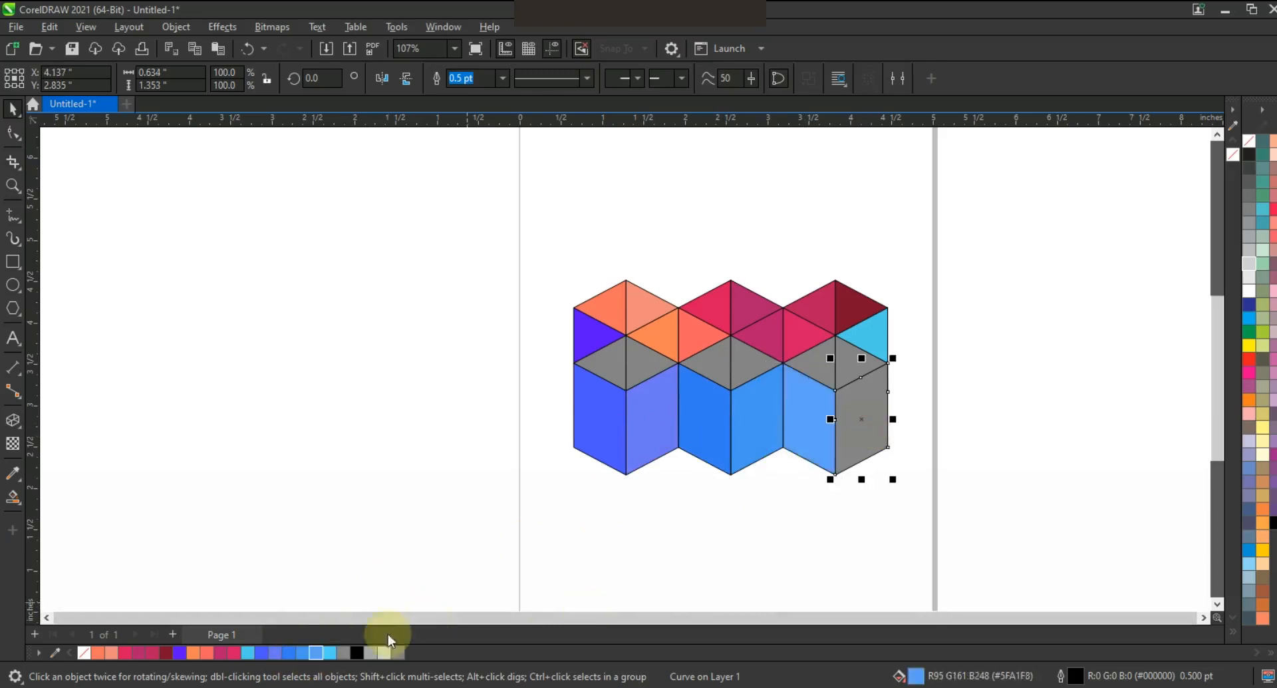
click(329, 653)
- Fill the top face halves of the lower row's left box with light orange and coral
click(620, 368)
click(194, 652)
click(643, 365)
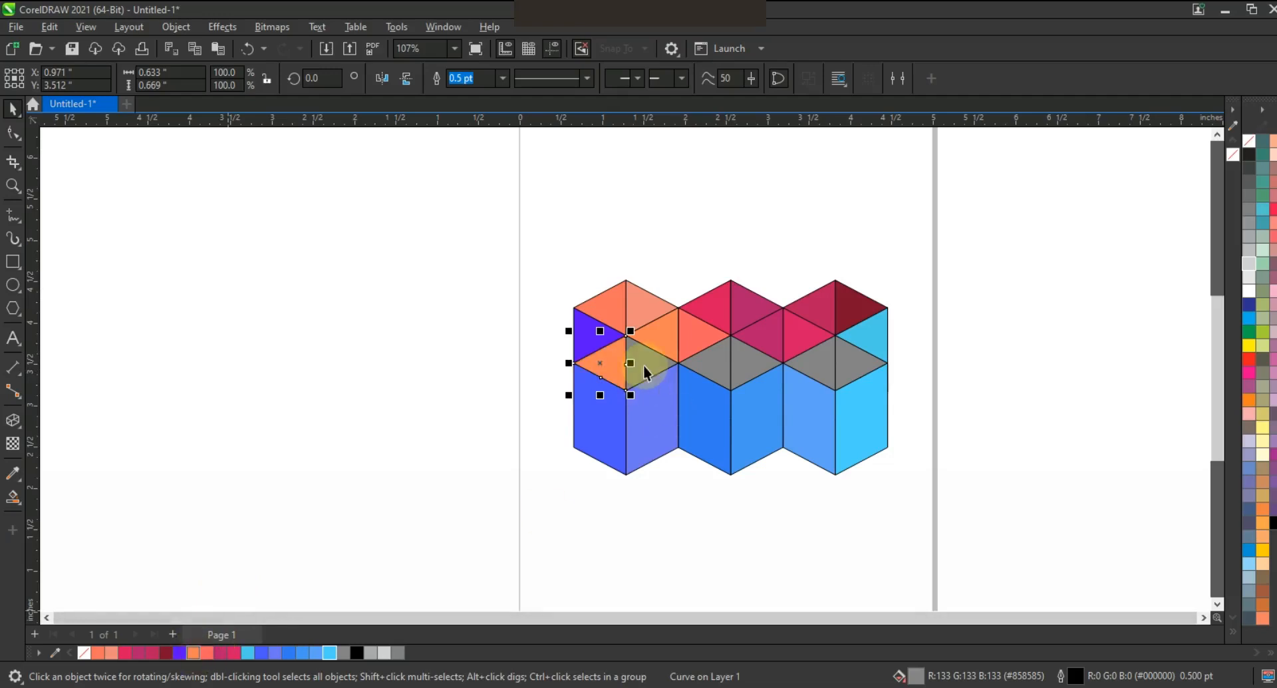
click(210, 652)
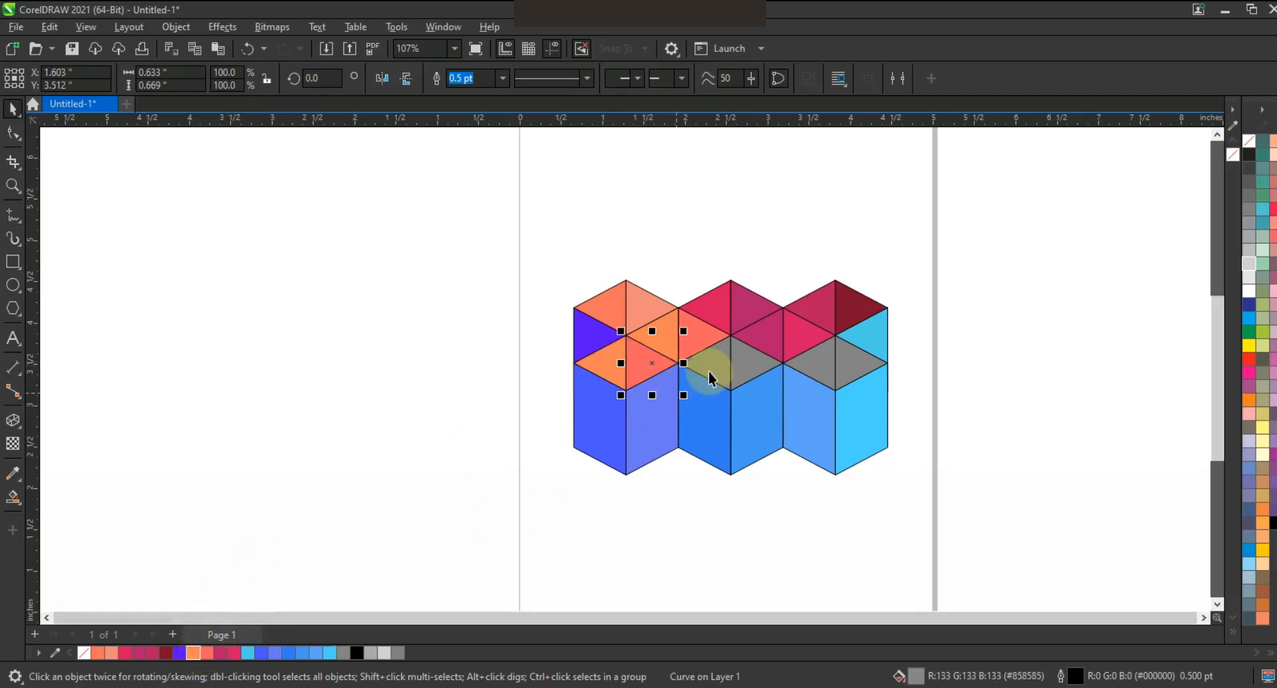
- Fill the top face halves of the lower row's middle box with pinkish red and crimson
click(715, 372)
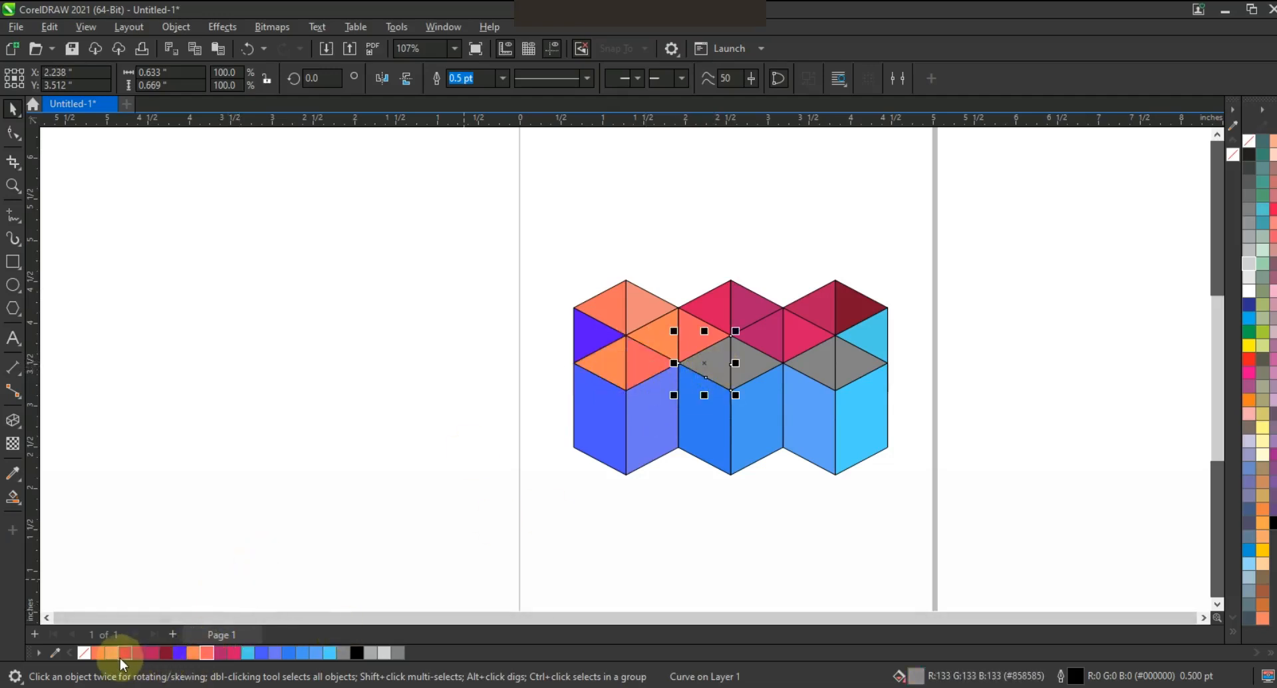
click(125, 653)
click(748, 378)
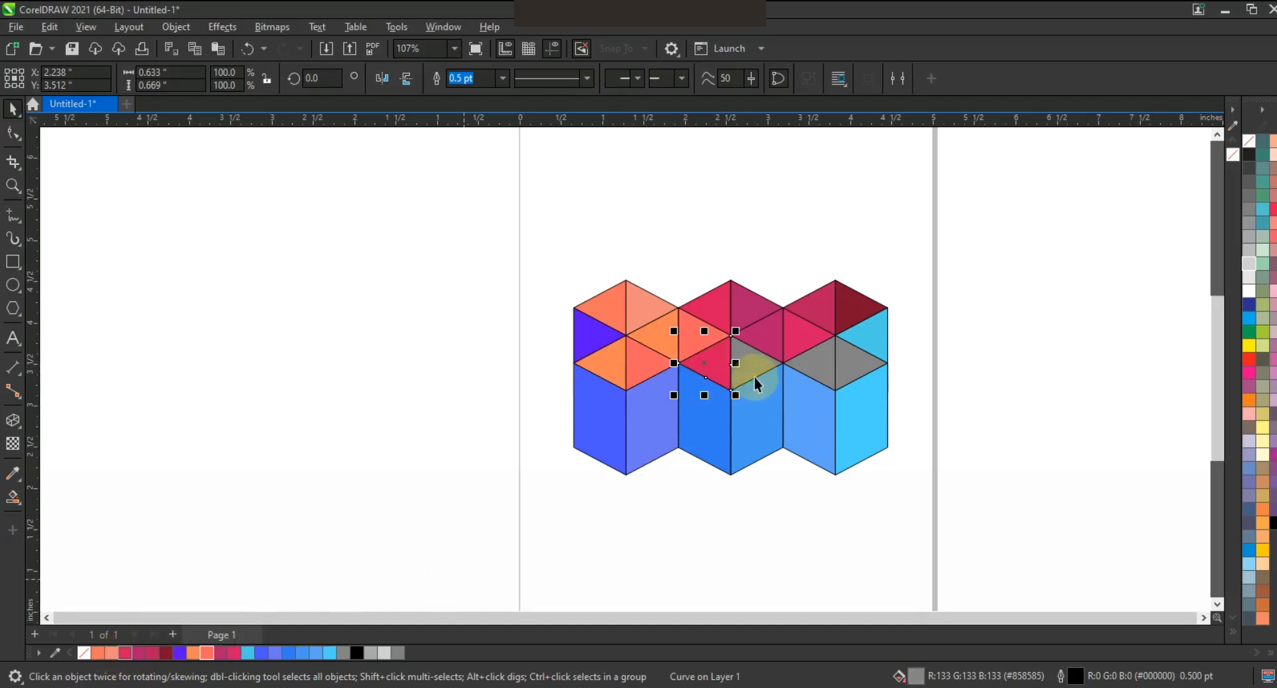
click(755, 361)
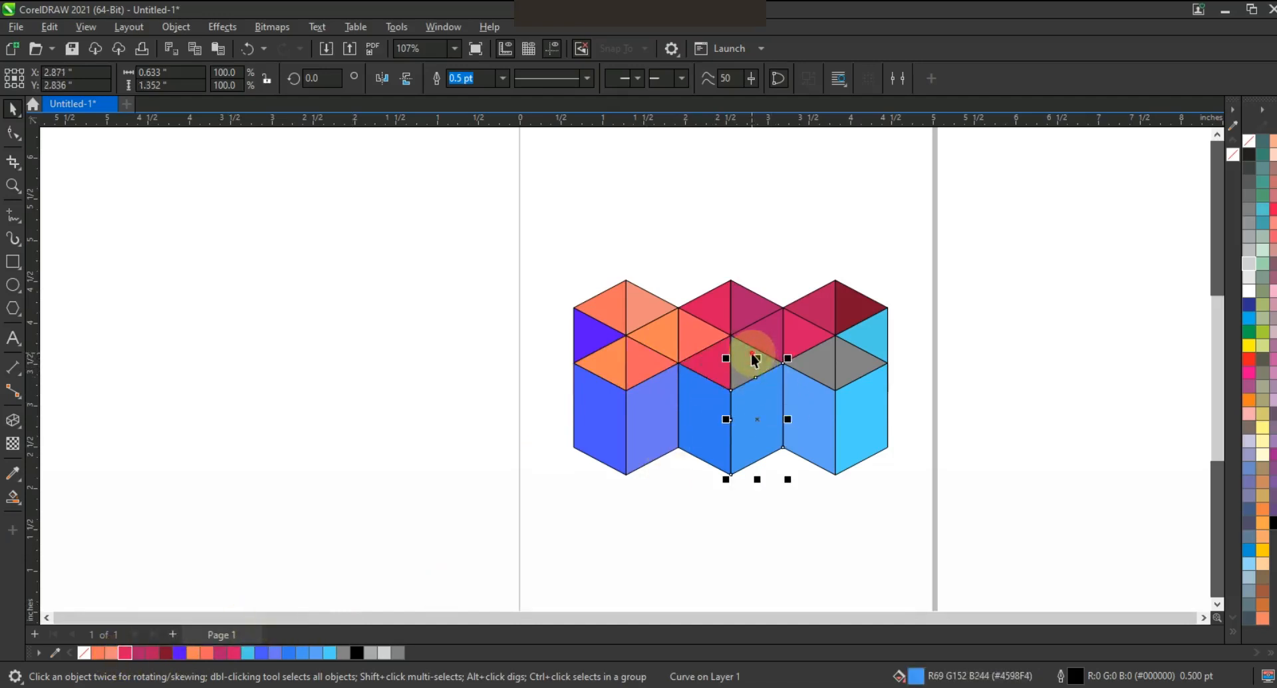
key(ctrl+z)
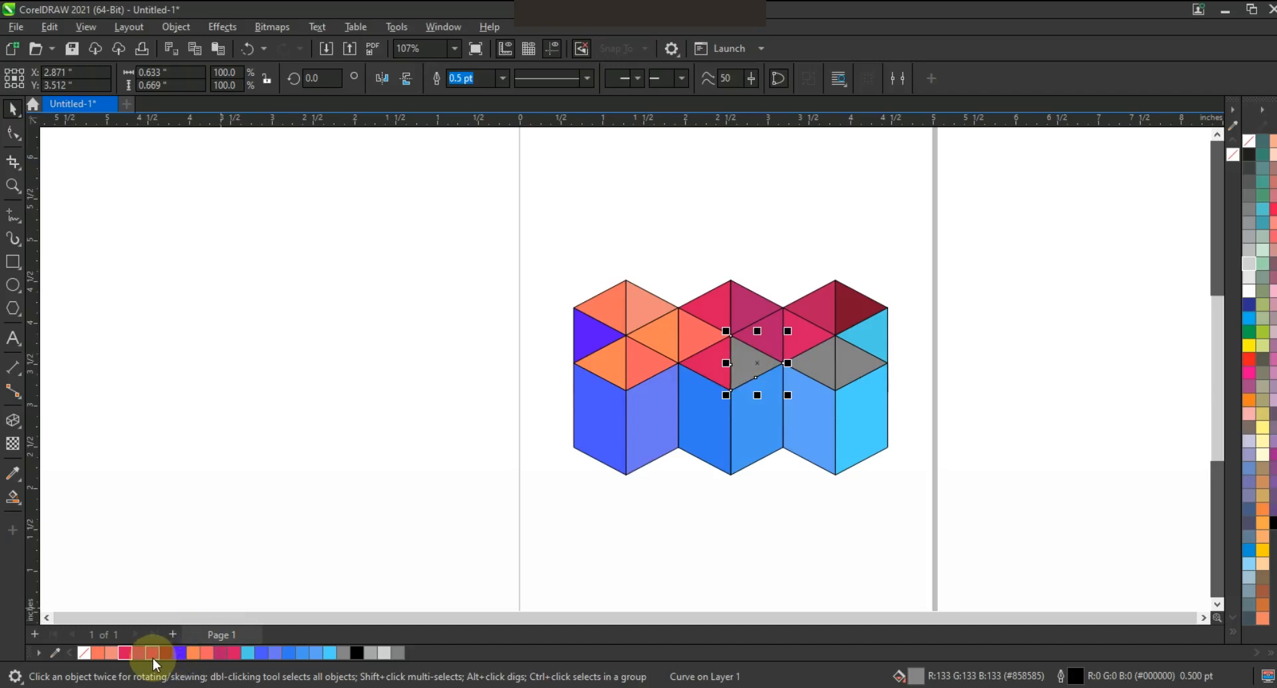
click(153, 654)
- Give the top face halves of the lower row's right box light orange and coral fills
click(831, 374)
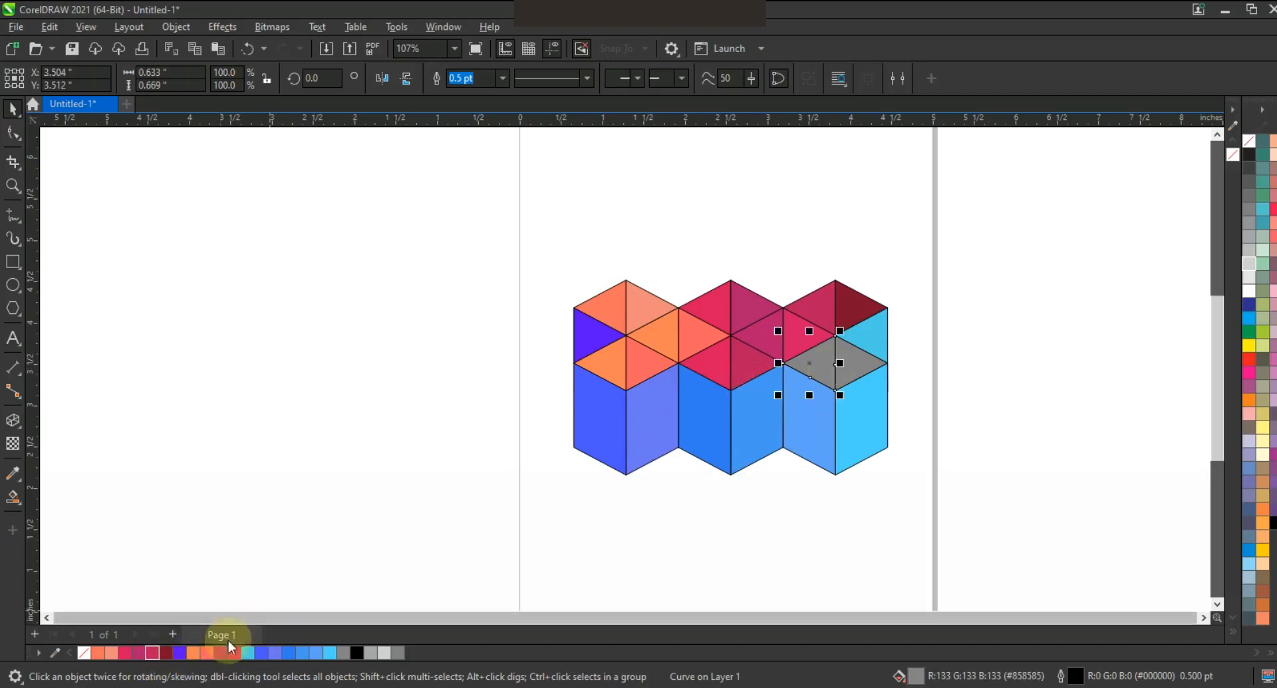
click(207, 652)
click(193, 653)
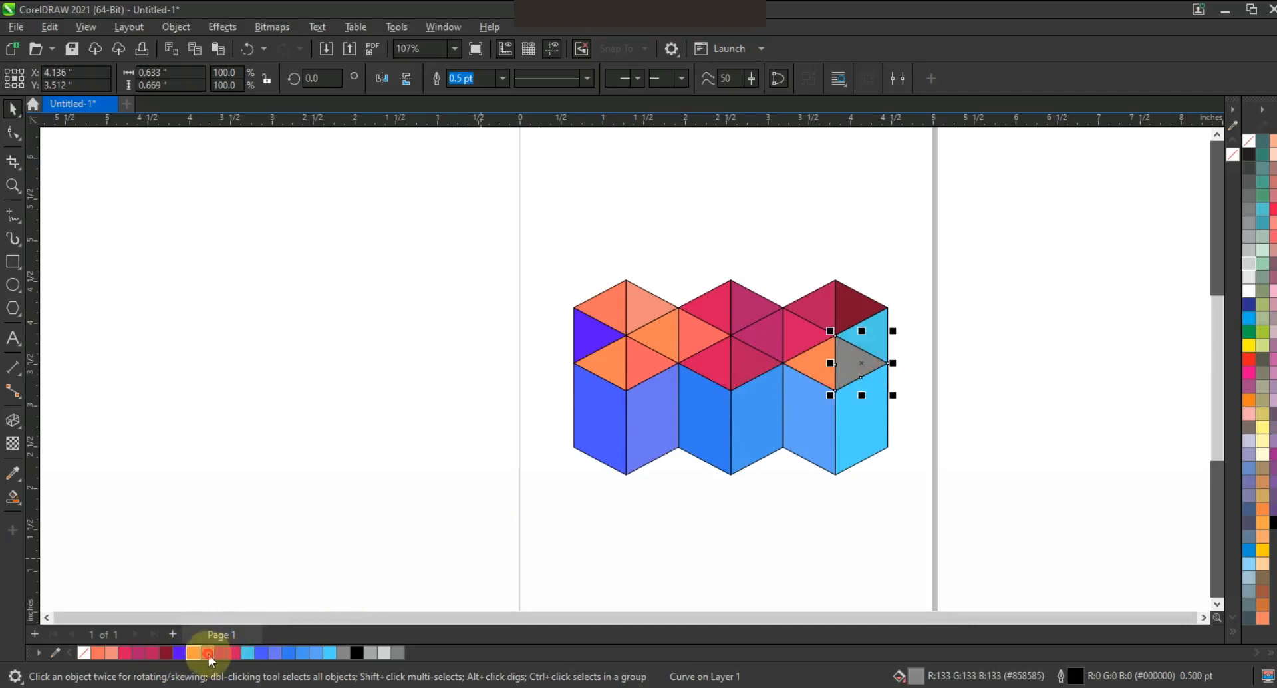
click(208, 653)
- Remove the outlines from all the coloured regions
click(966, 264)
key(ctrl+a)
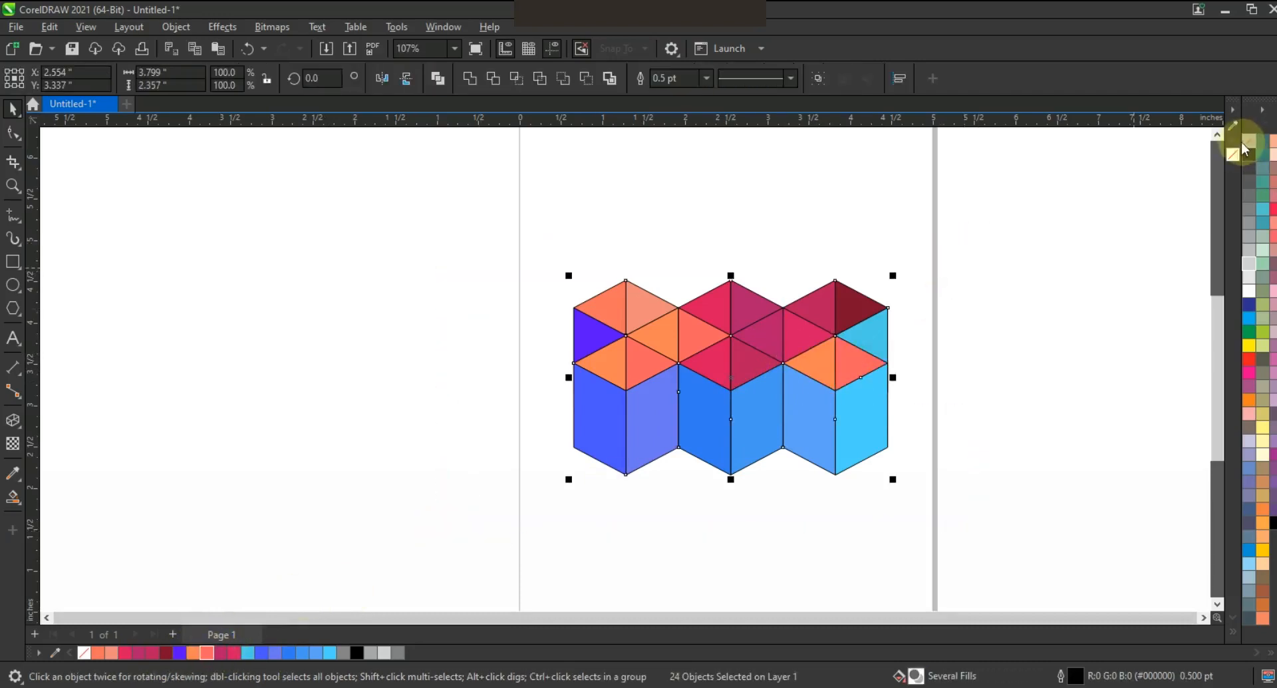
right_click(1239, 159)
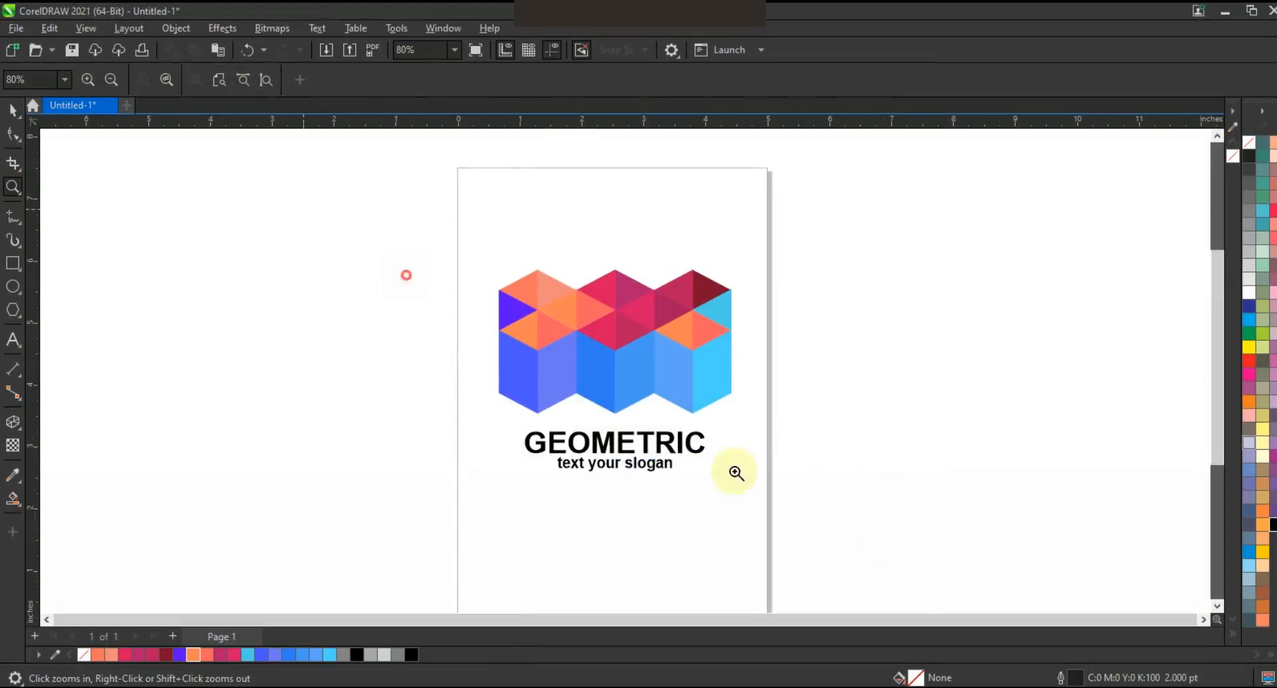
click(904, 549)
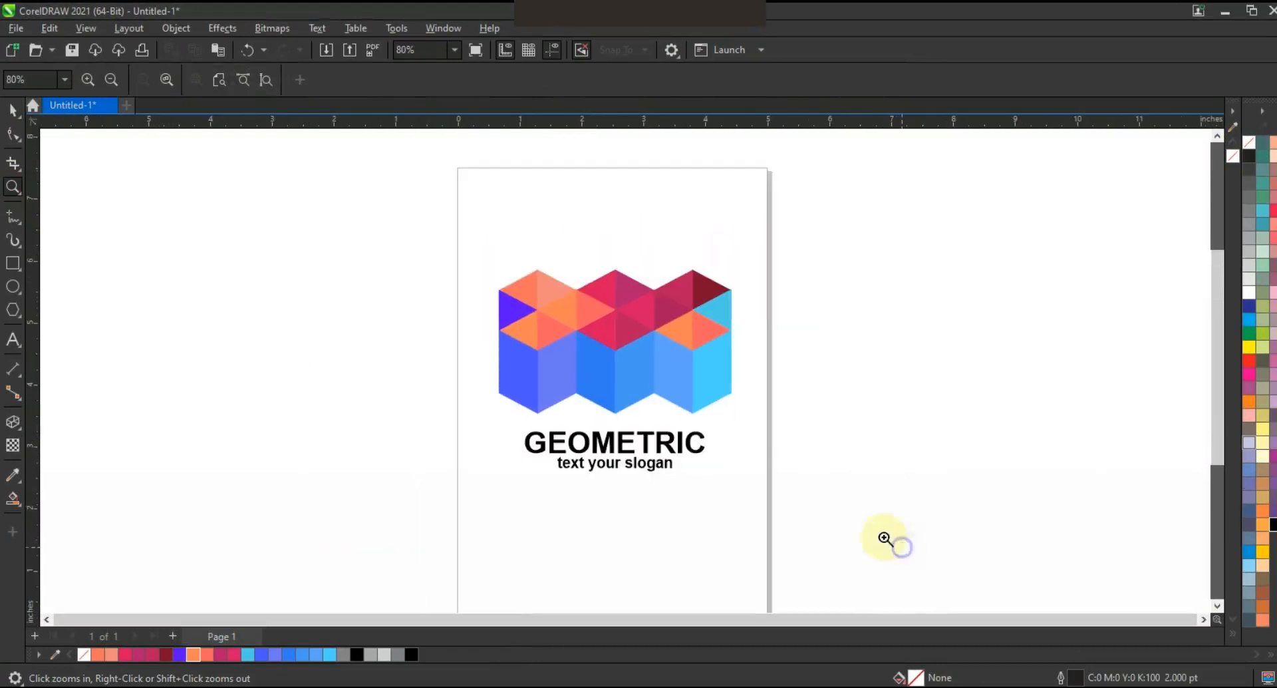
drag(333, 257, 862, 520)
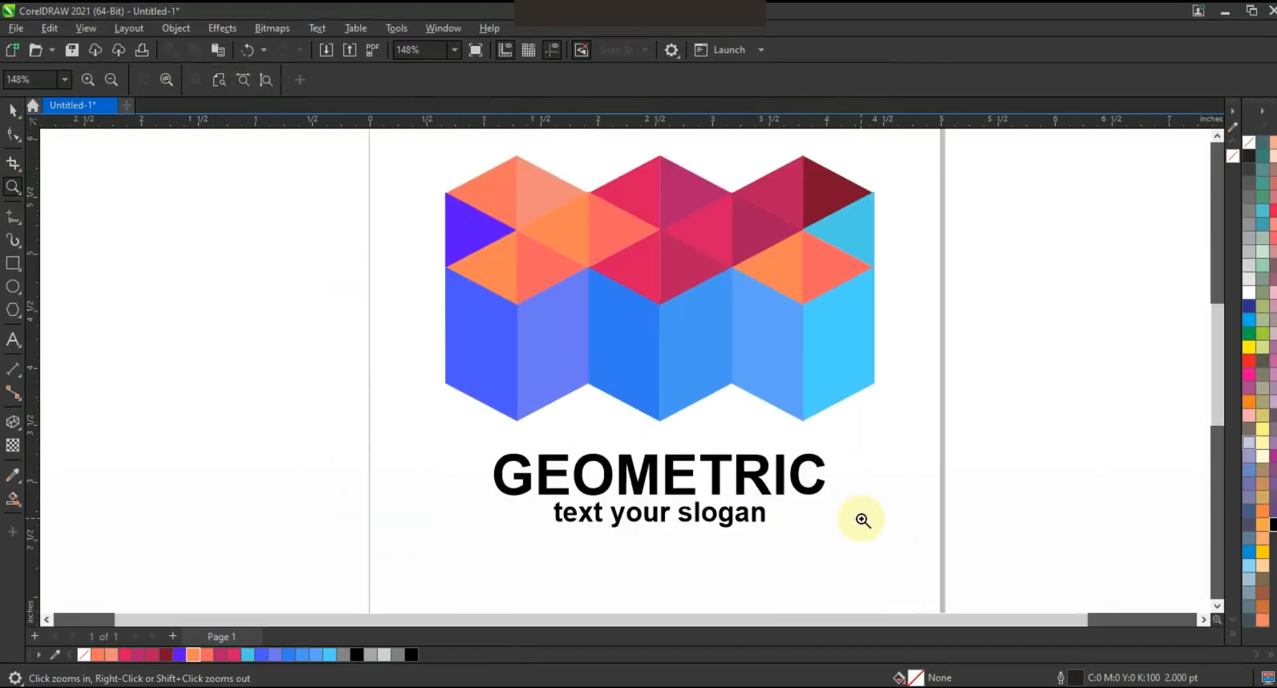
right_click(865, 484)
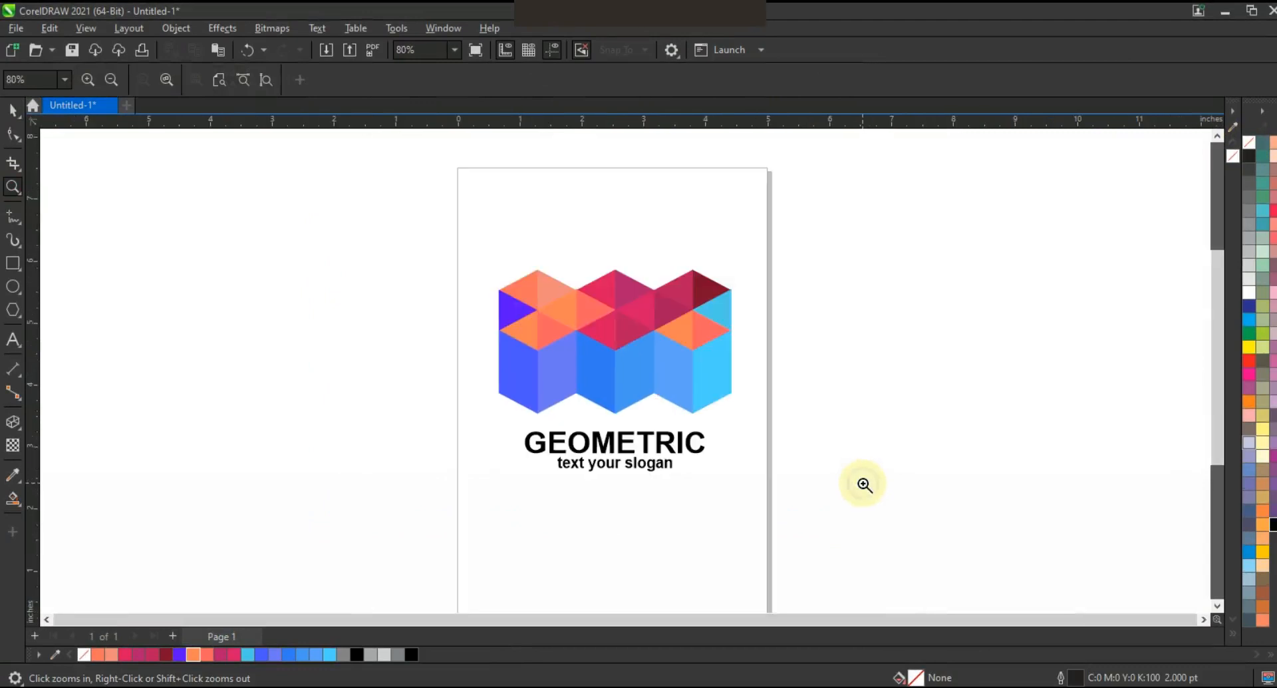
drag(839, 534, 853, 540)
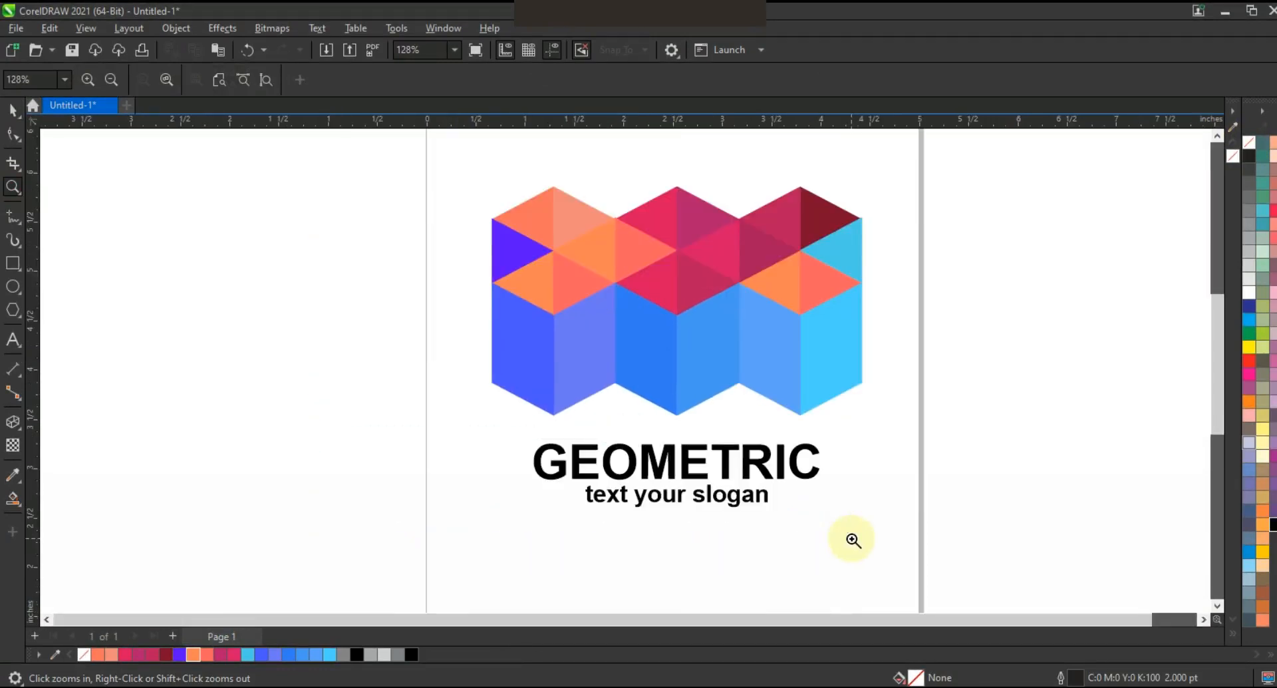